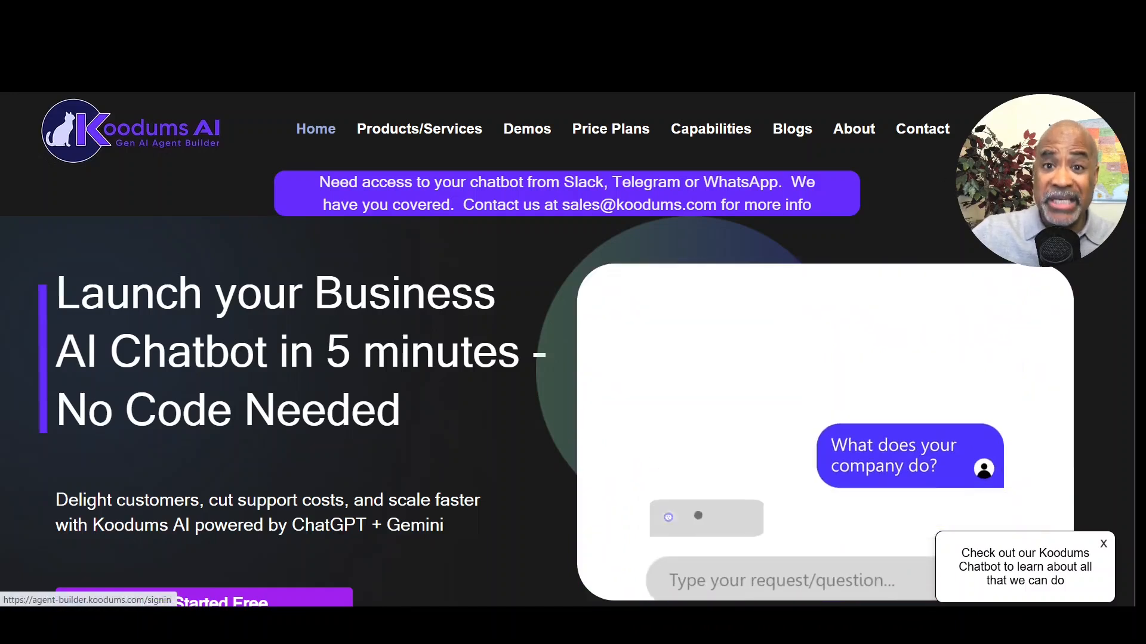
# Step: Sign in, go to the Agents list, and open the Leadership Passport agent's details
pyautogui.click(1039, 129)
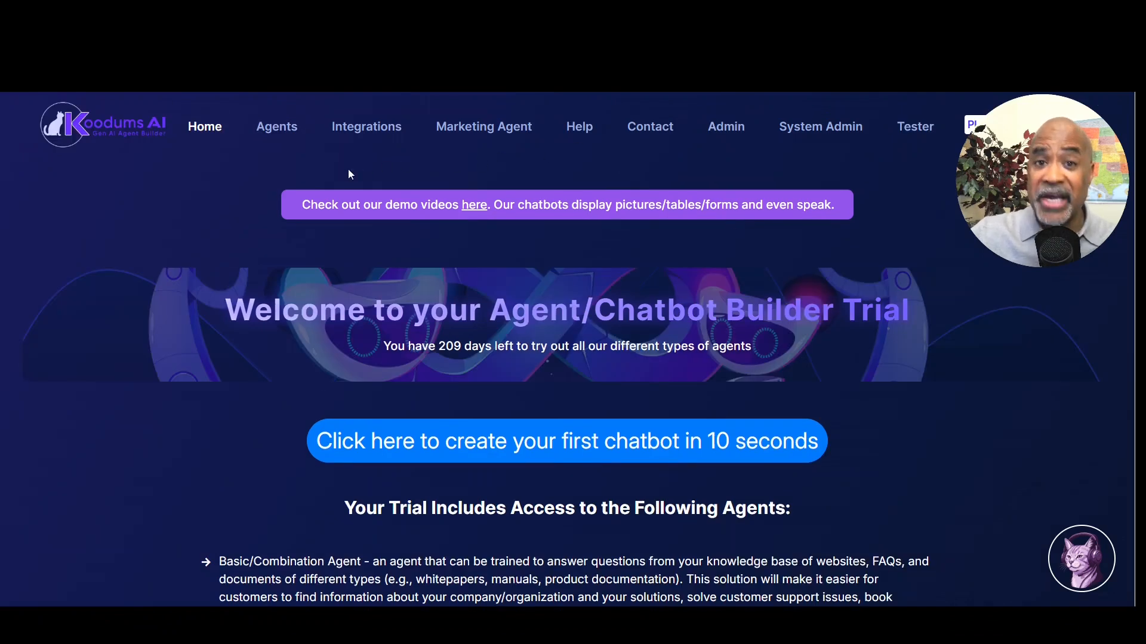
pyautogui.click(283, 130)
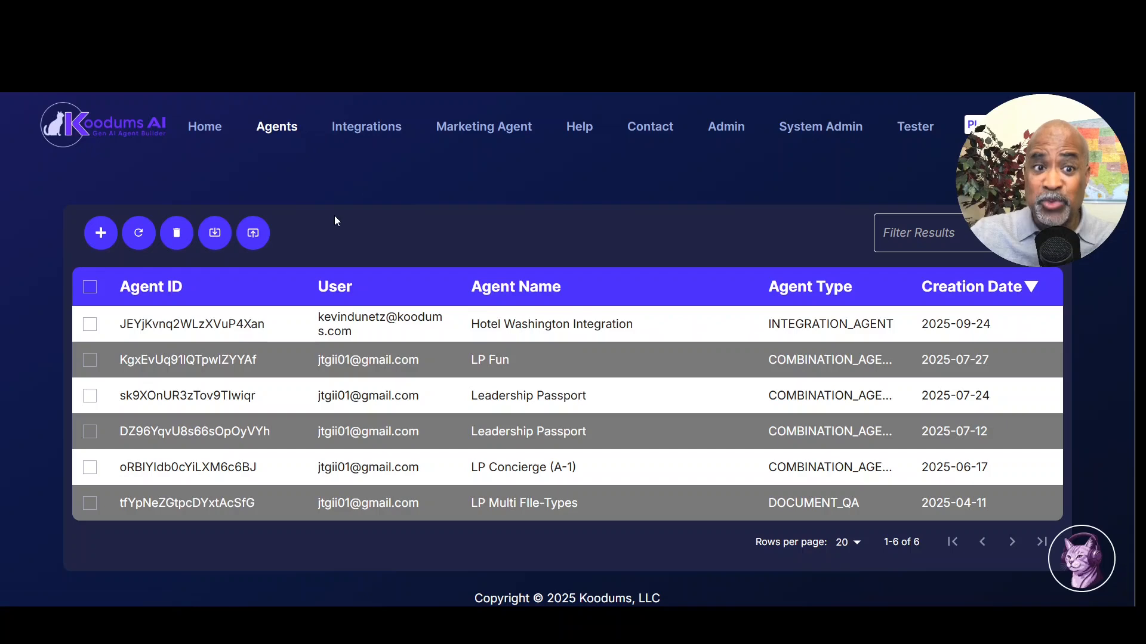
pyautogui.click(229, 395)
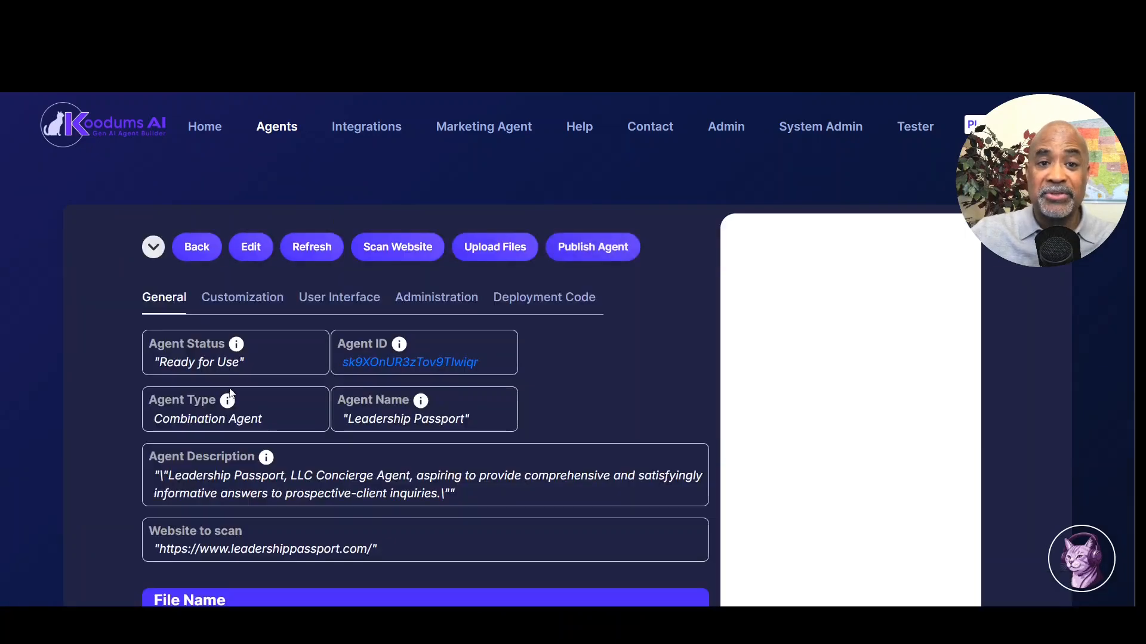
pyautogui.scroll(5, 957, 511)
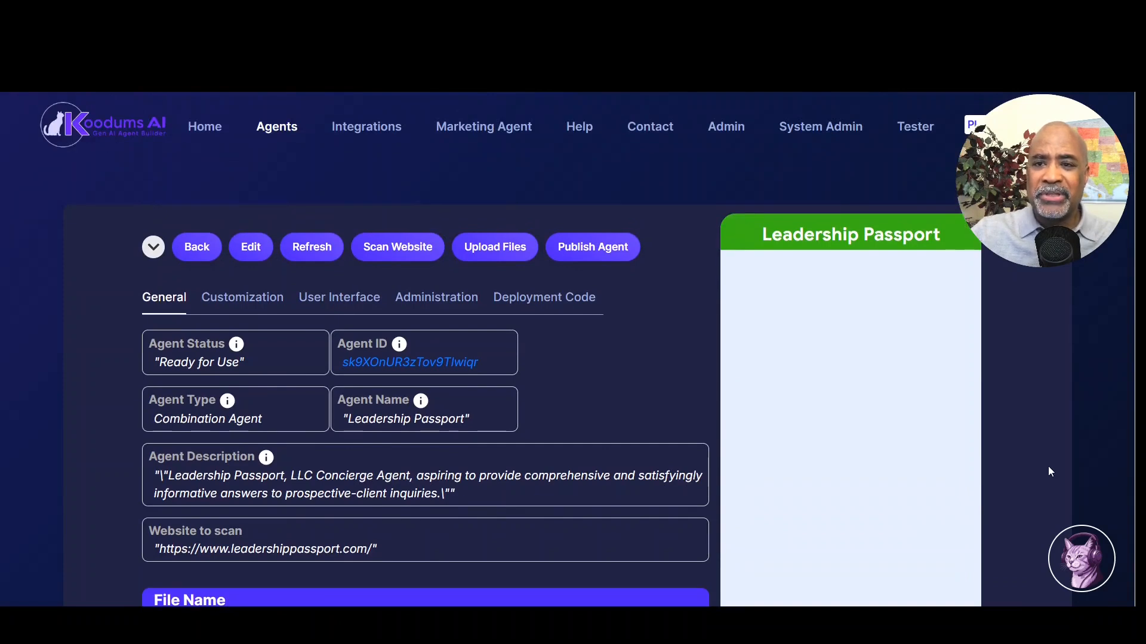
pyautogui.scroll(-2, 1047, 467)
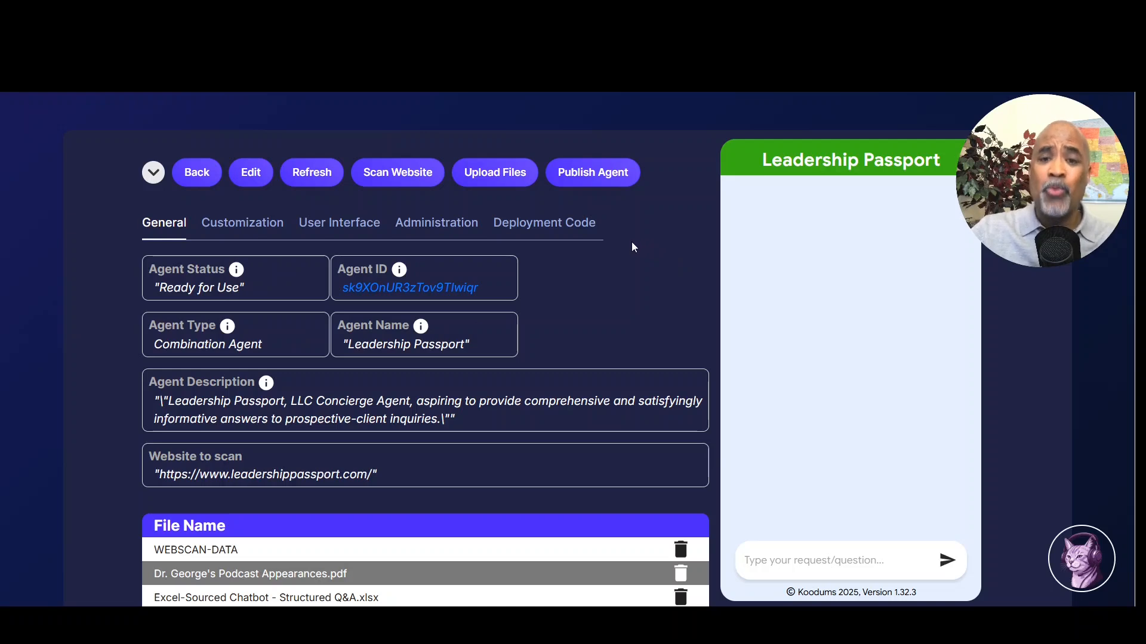
pyautogui.scroll(-4, 631, 240)
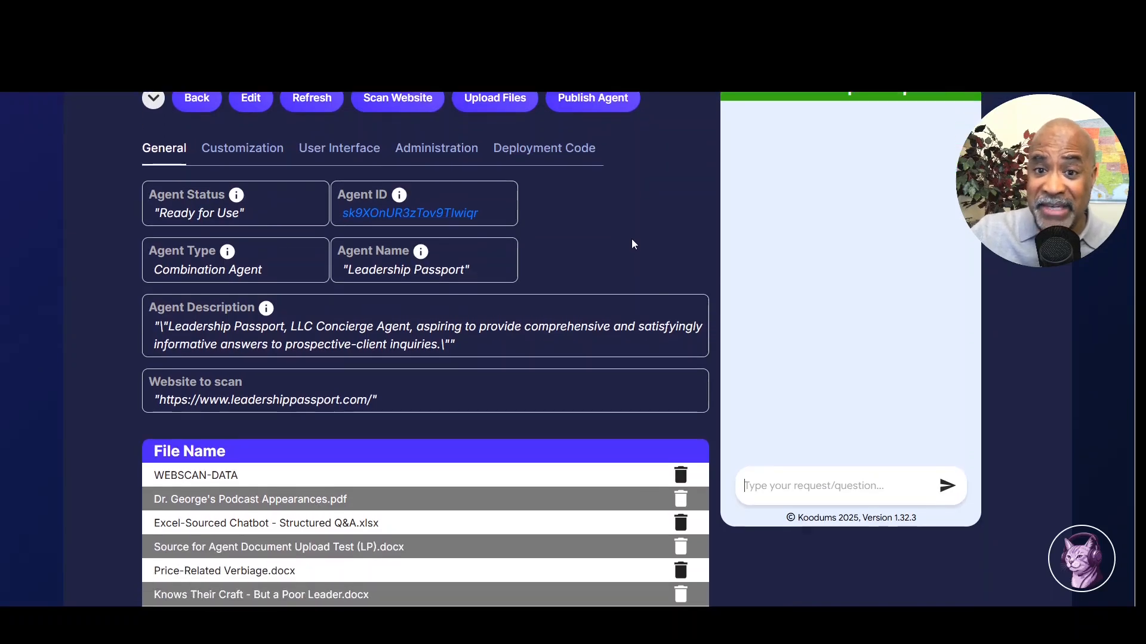
pyautogui.scroll(-1, 627, 243)
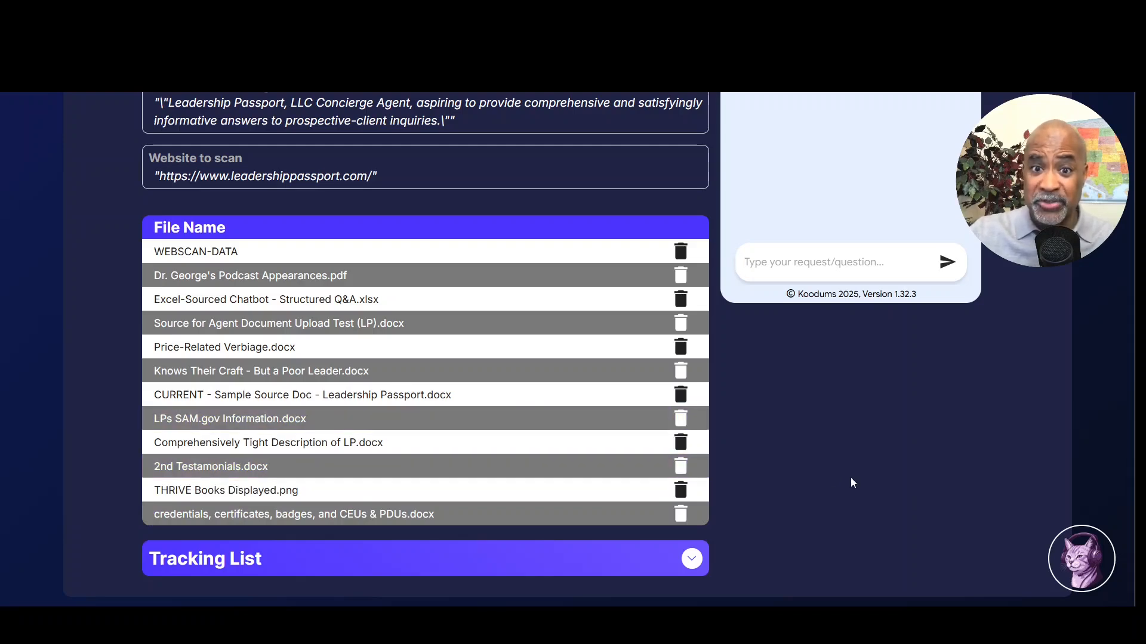
pyautogui.scroll(5, 851, 482)
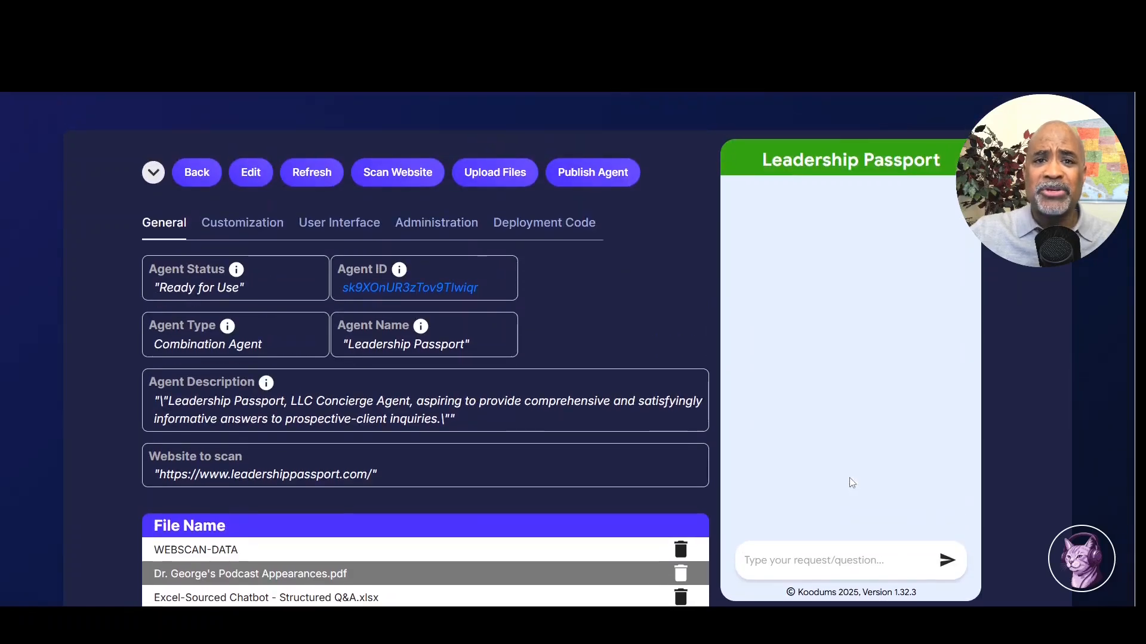
pyautogui.scroll(1, 835, 484)
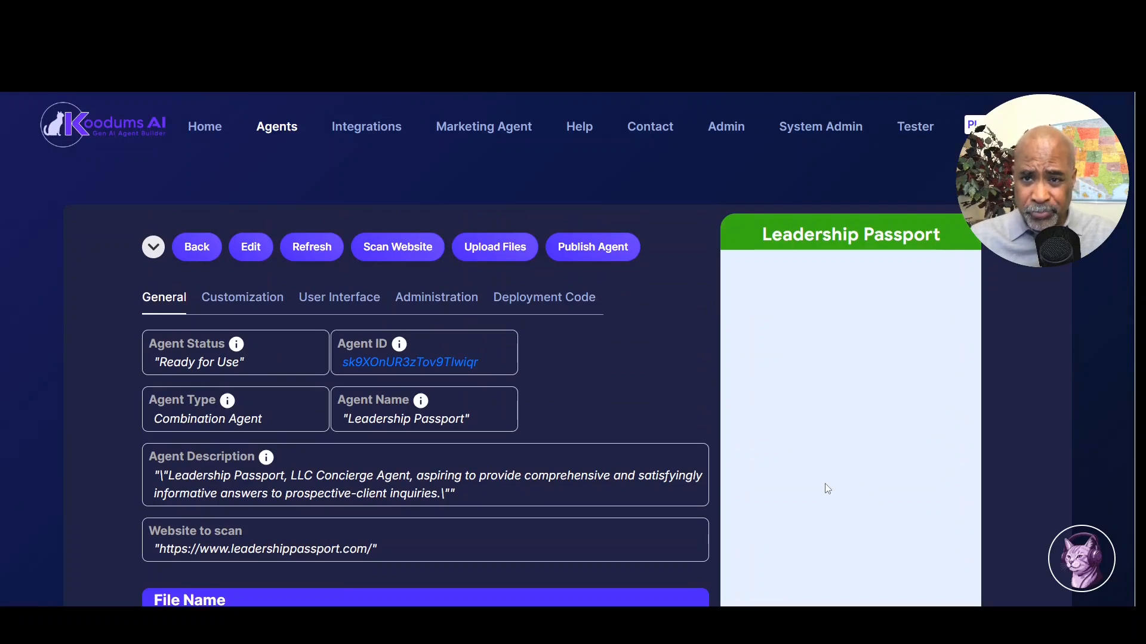
# Step: Put the Leadership Passport agent's general settings into edit mode
pyautogui.scroll(-1, 1020, 337)
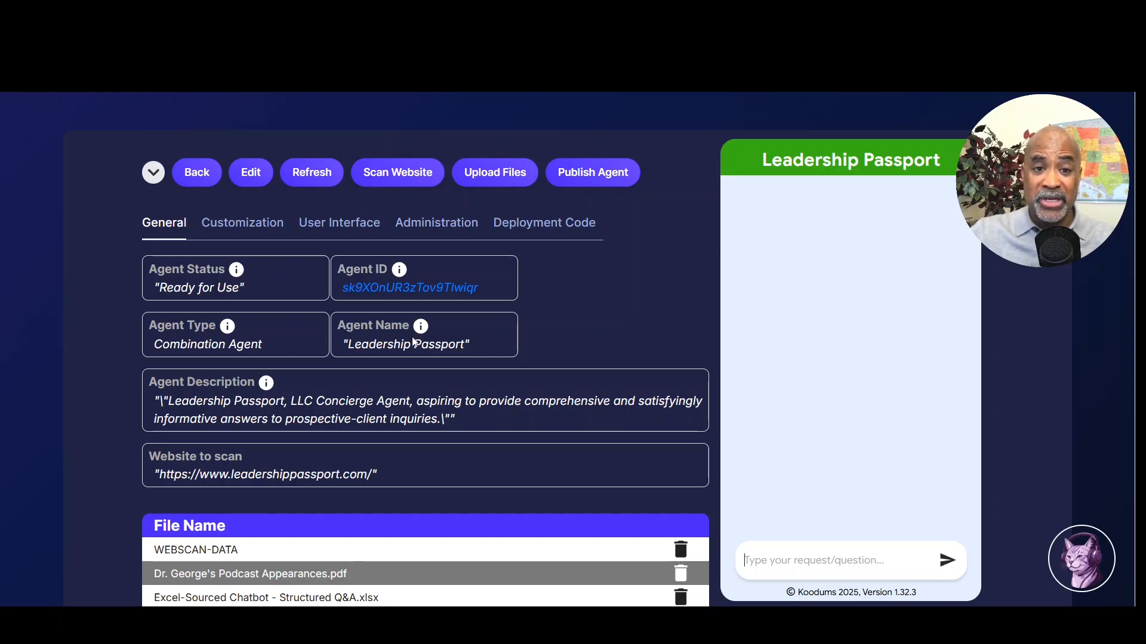
pyautogui.moveTo(477, 350); pyautogui.dragTo(341, 349)
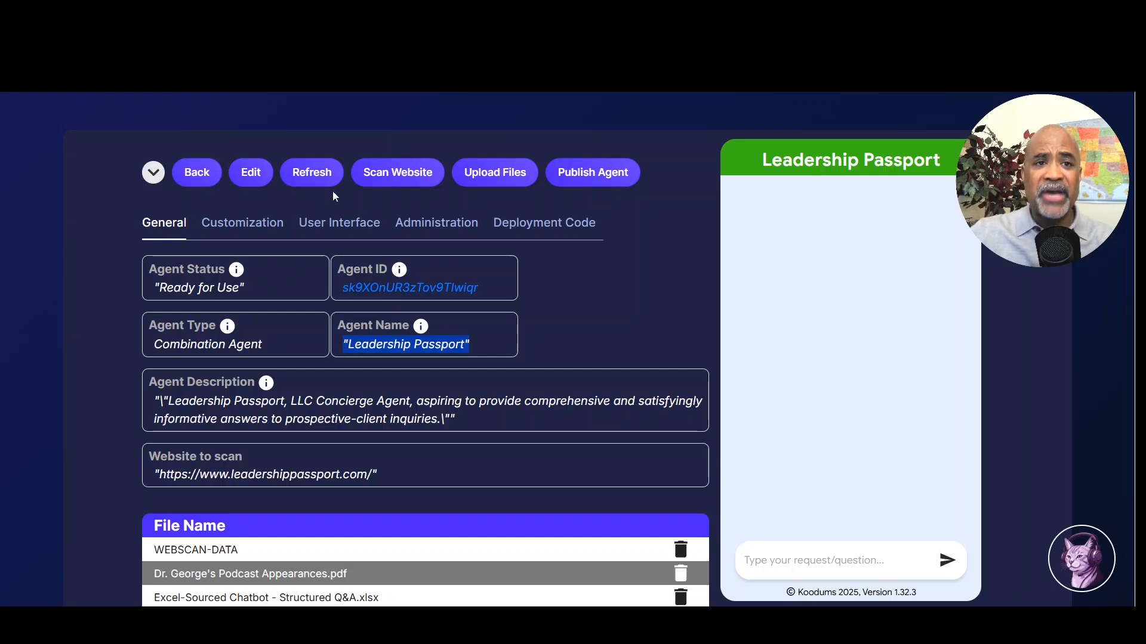
pyautogui.click(250, 173)
# Step: Replace the agent name 'Leadership Passport' with 'LP Concierge' and save
pyautogui.scroll(-1, 584, 303)
pyautogui.moveTo(578, 330); pyautogui.dragTo(454, 325)
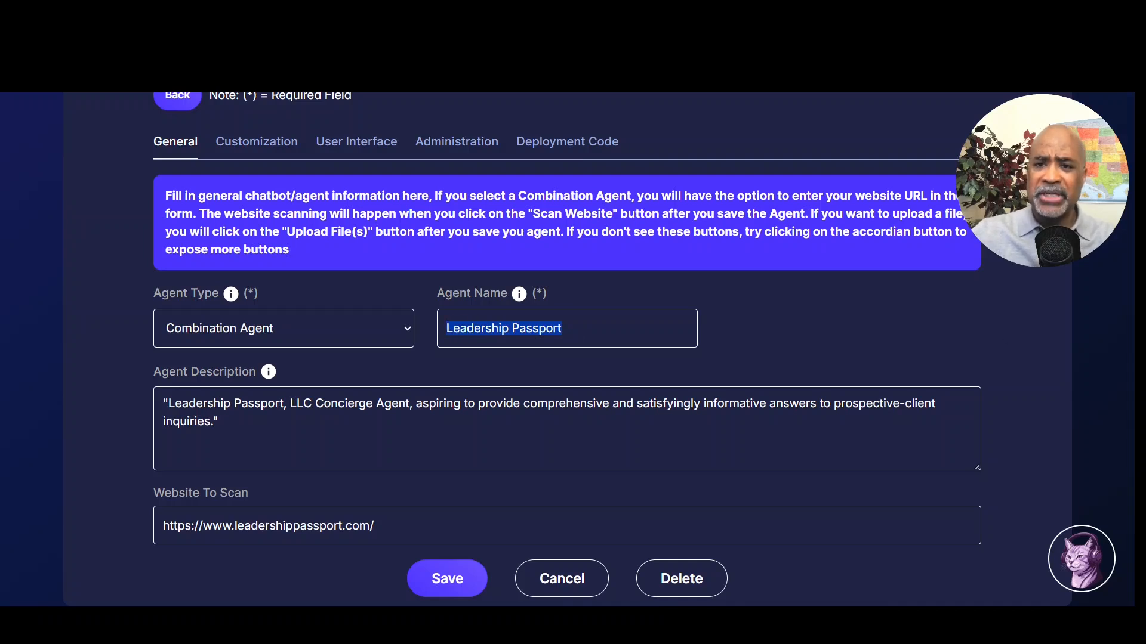
pyautogui.write('L')
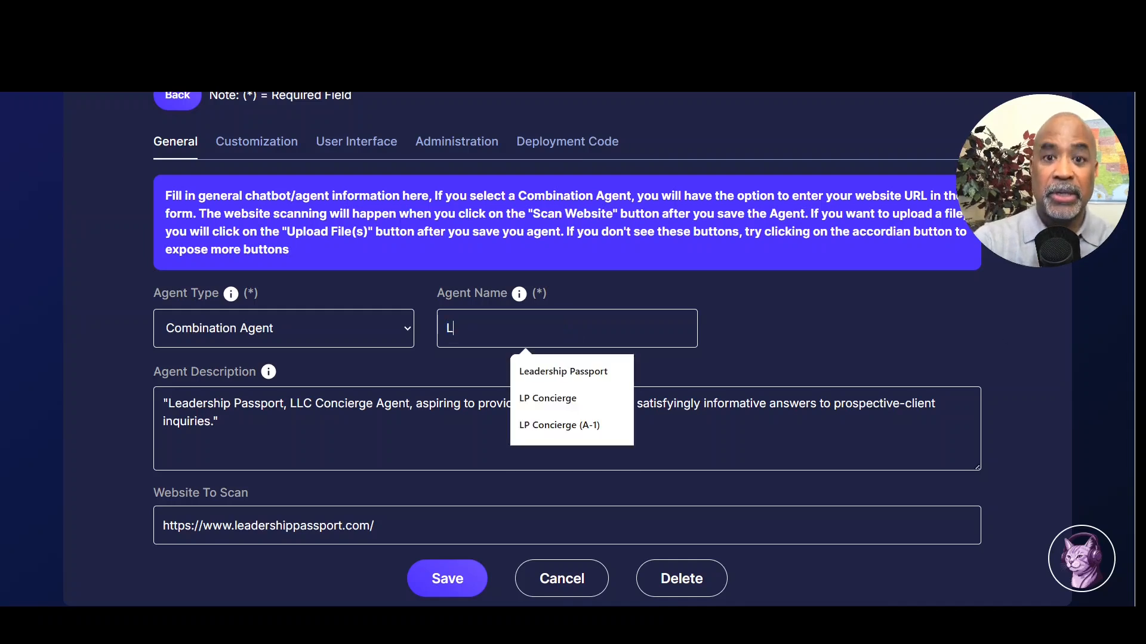
pyautogui.write('P Co')
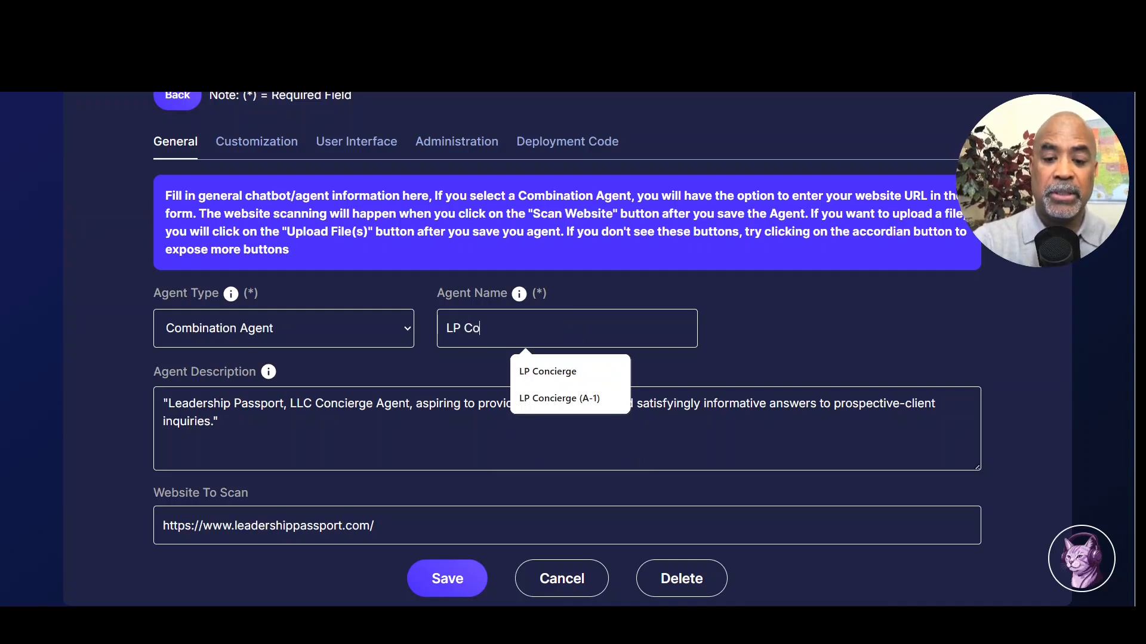
pyautogui.write('ncierge')
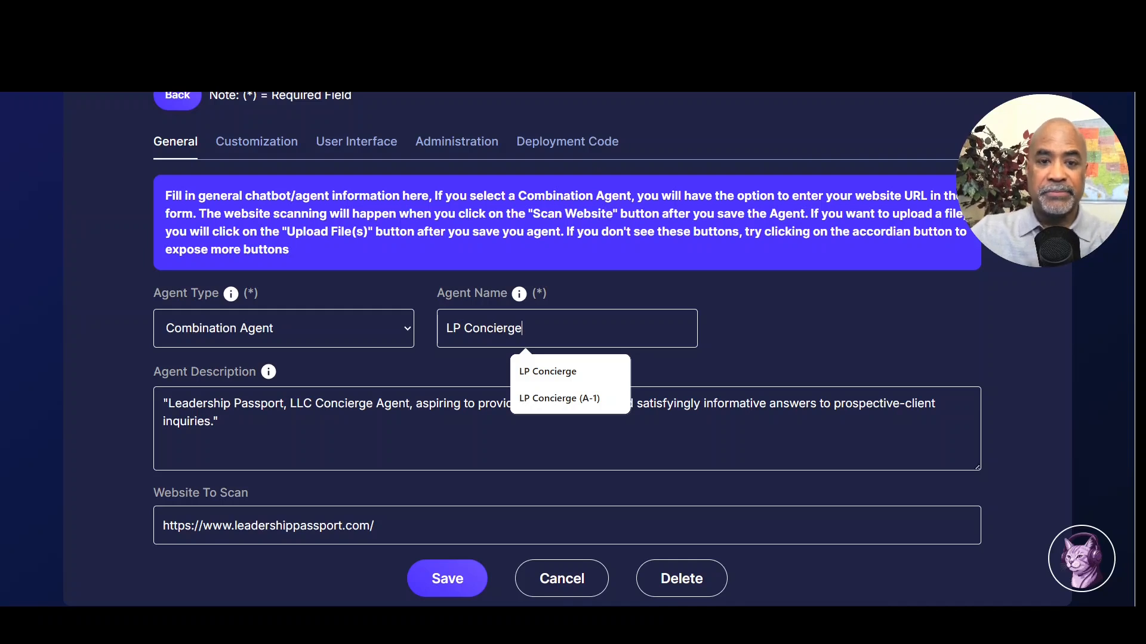
pyautogui.press('Tab')
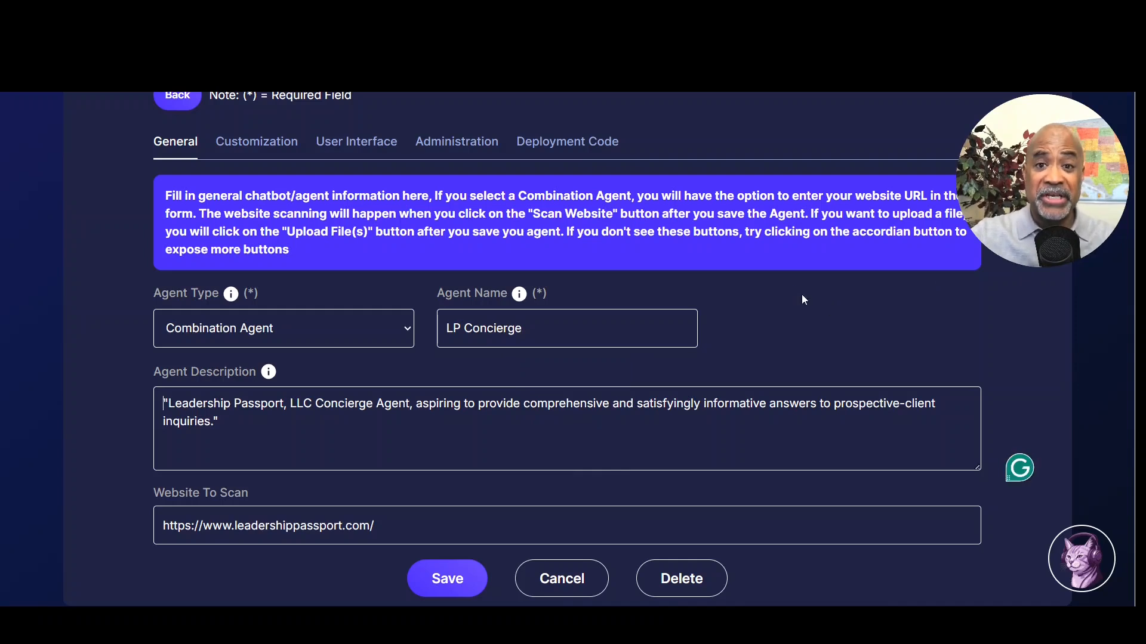
pyautogui.click(468, 578)
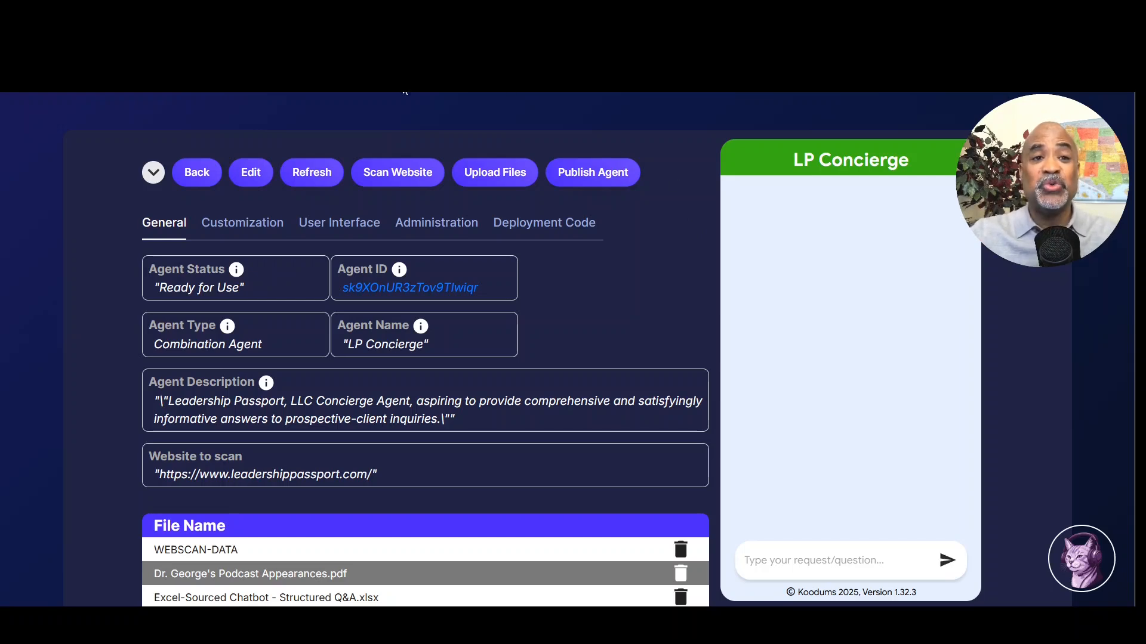
# Step: Return LP Concierge's general settings to edit mode
pyautogui.click(250, 175)
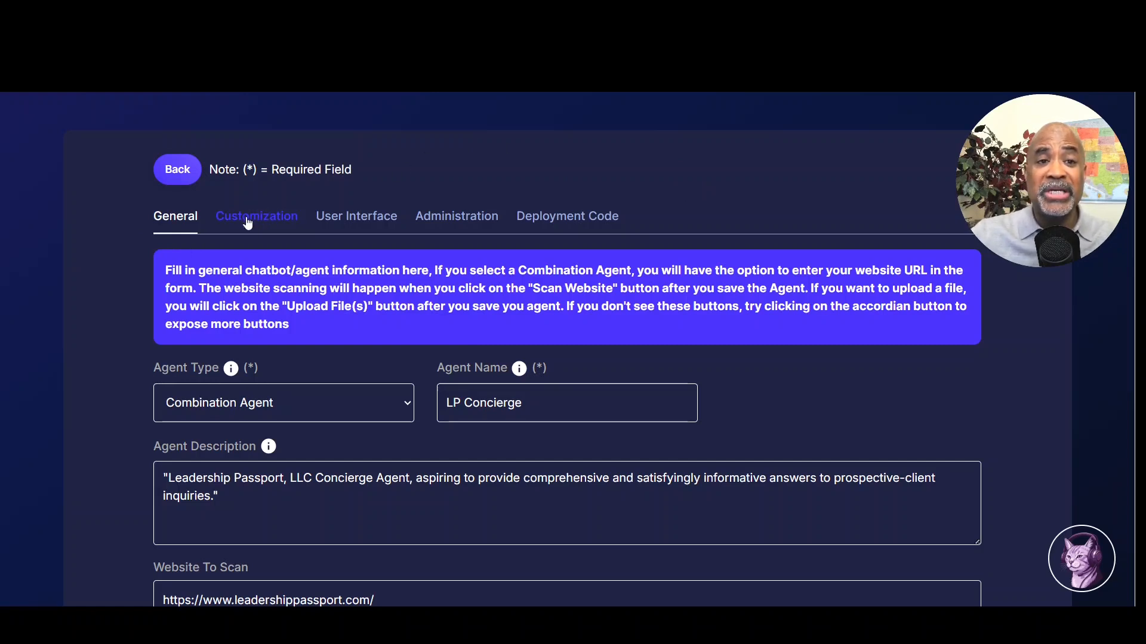
pyautogui.moveTo(213, 219); pyautogui.dragTo(310, 222)
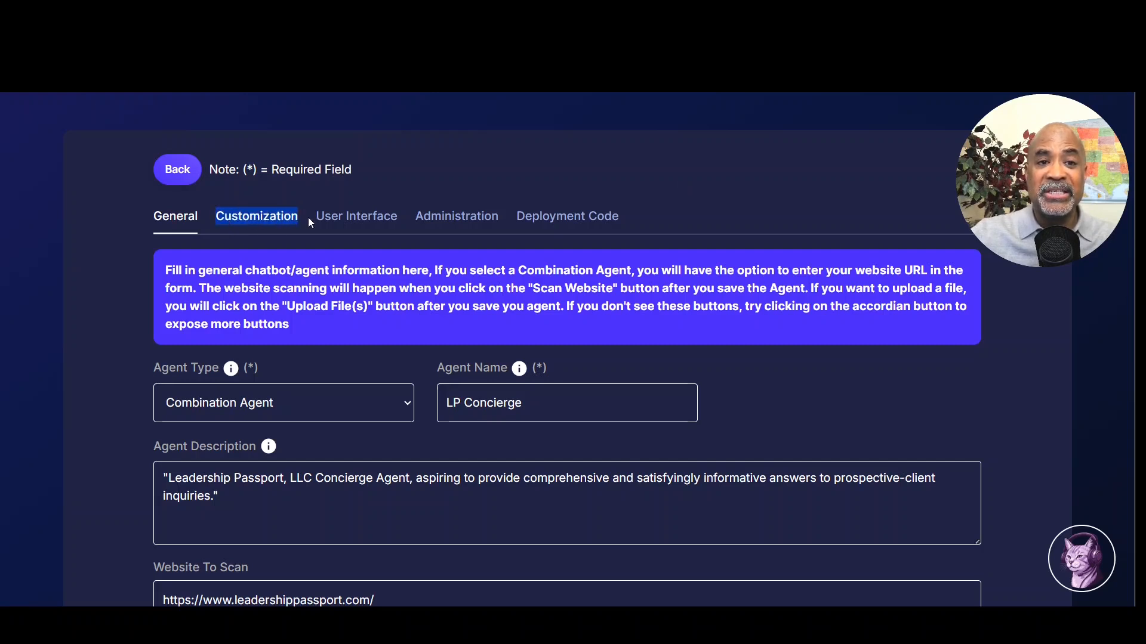
# Step: Switch to the Customization tab and locate the blank First Phrase and First Image fields
pyautogui.click(269, 222)
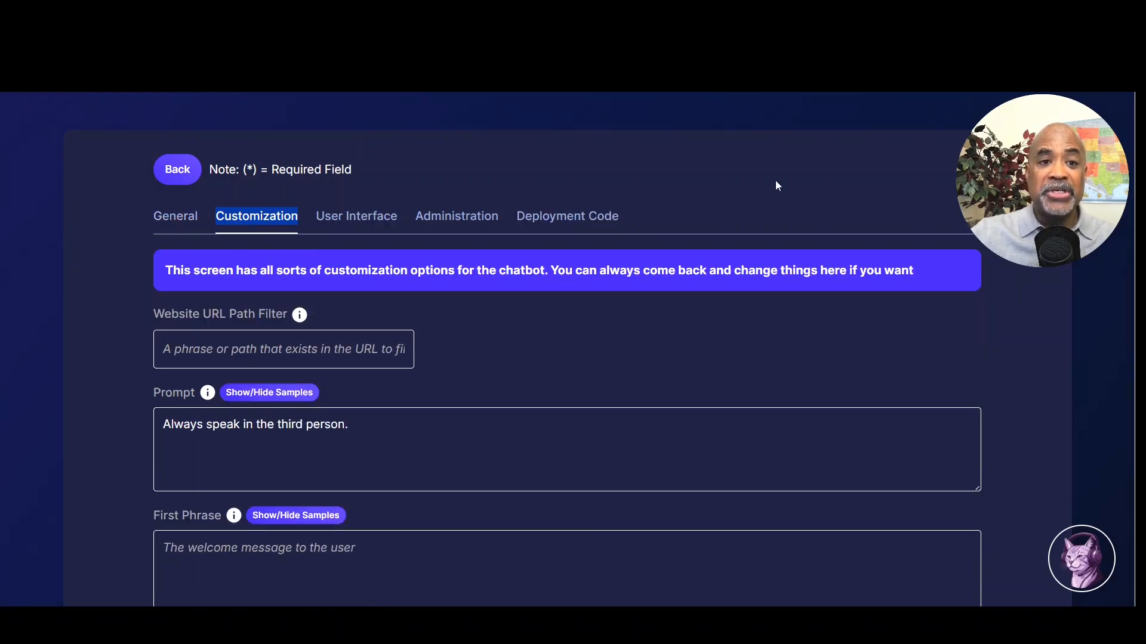
pyautogui.scroll(-4, 746, 176)
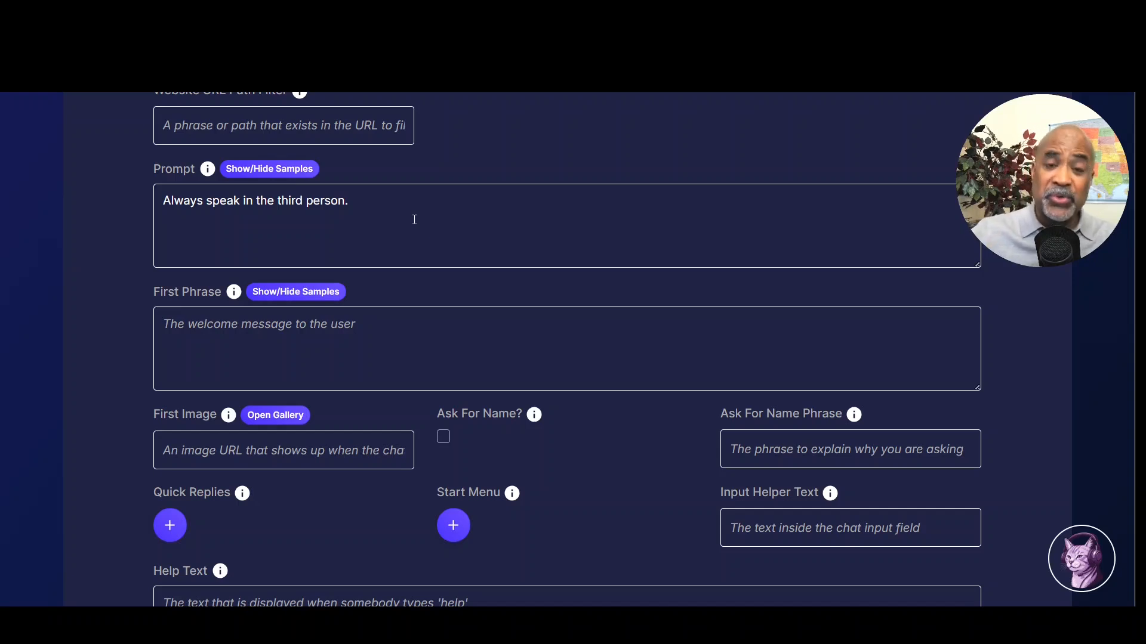
pyautogui.scroll(-2, 410, 206)
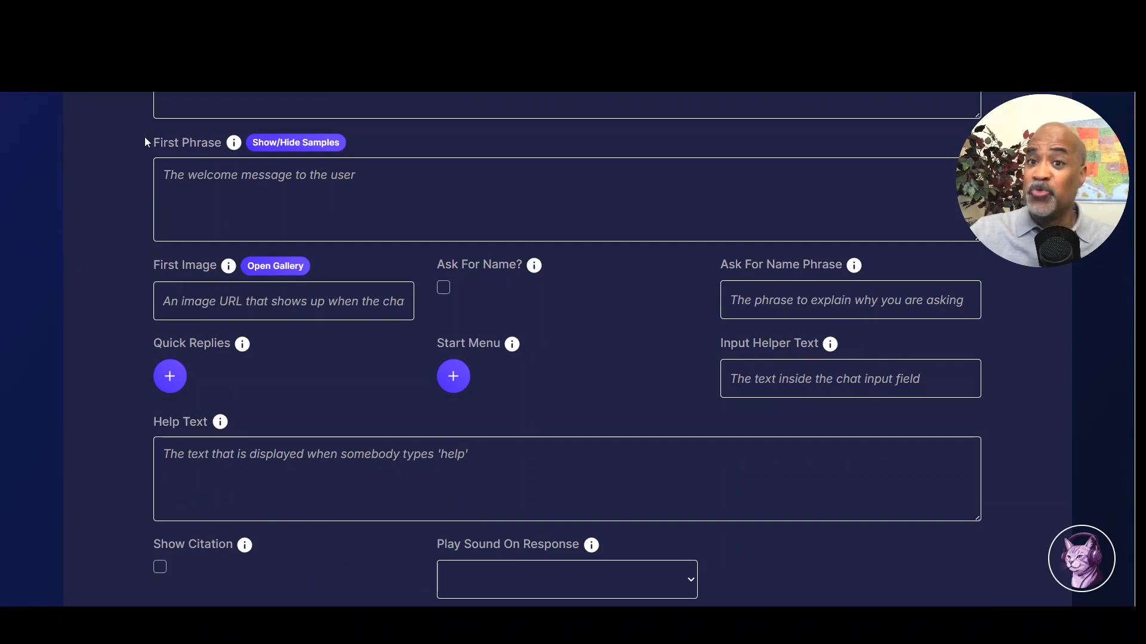
pyautogui.moveTo(145, 142); pyautogui.dragTo(221, 146)
pyautogui.moveTo(149, 260); pyautogui.dragTo(219, 264)
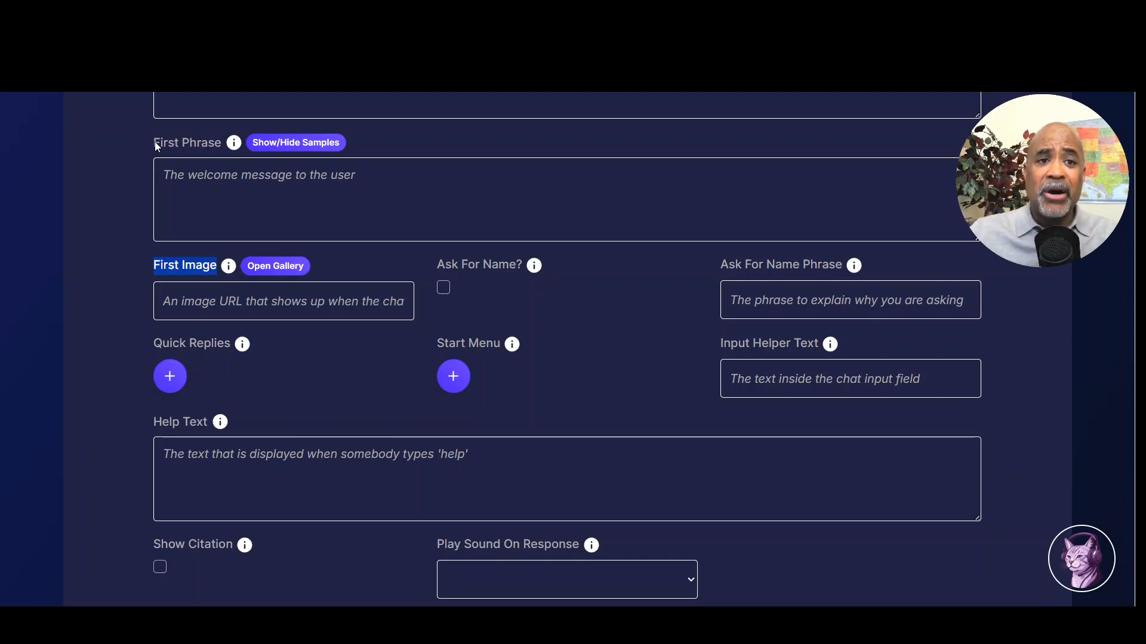
pyautogui.click(149, 264)
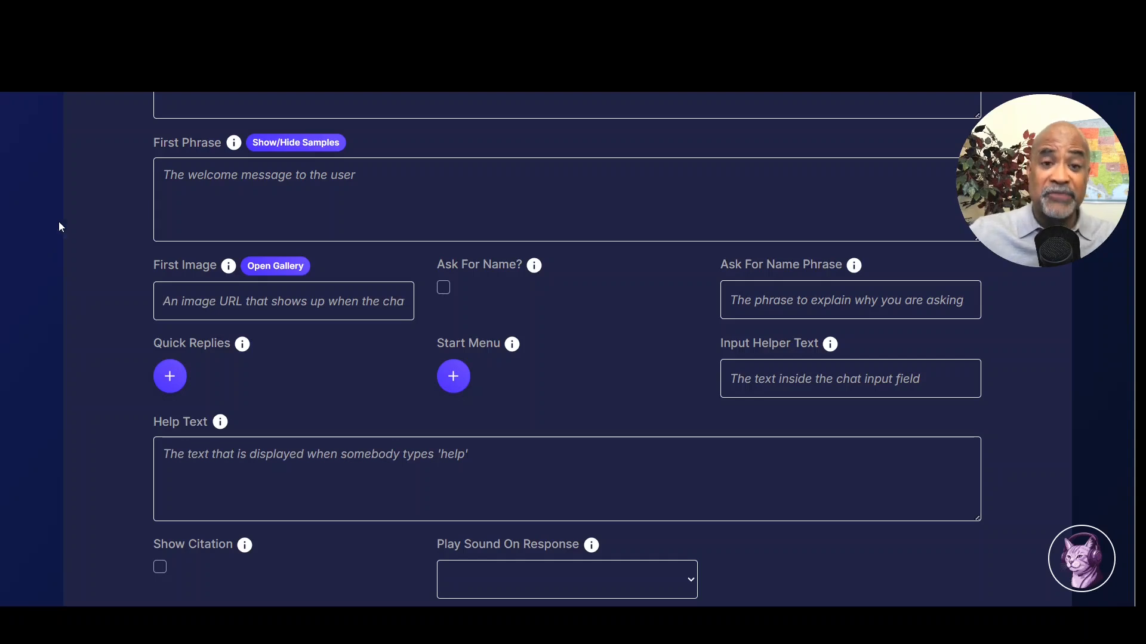
pyautogui.click(1072, 572)
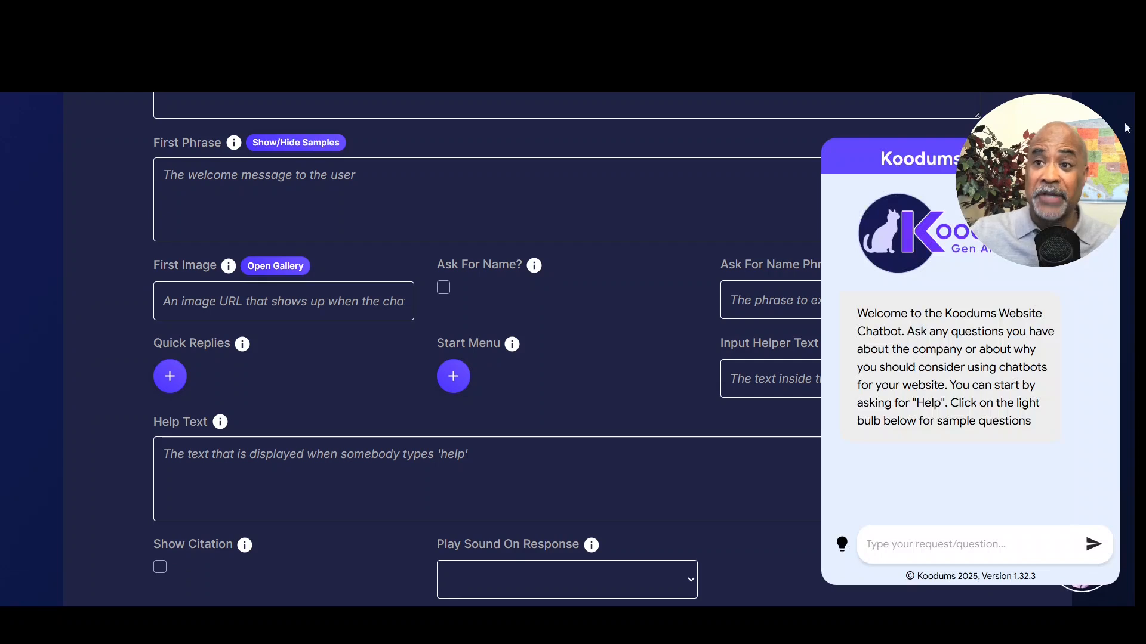
pyautogui.click(1102, 158)
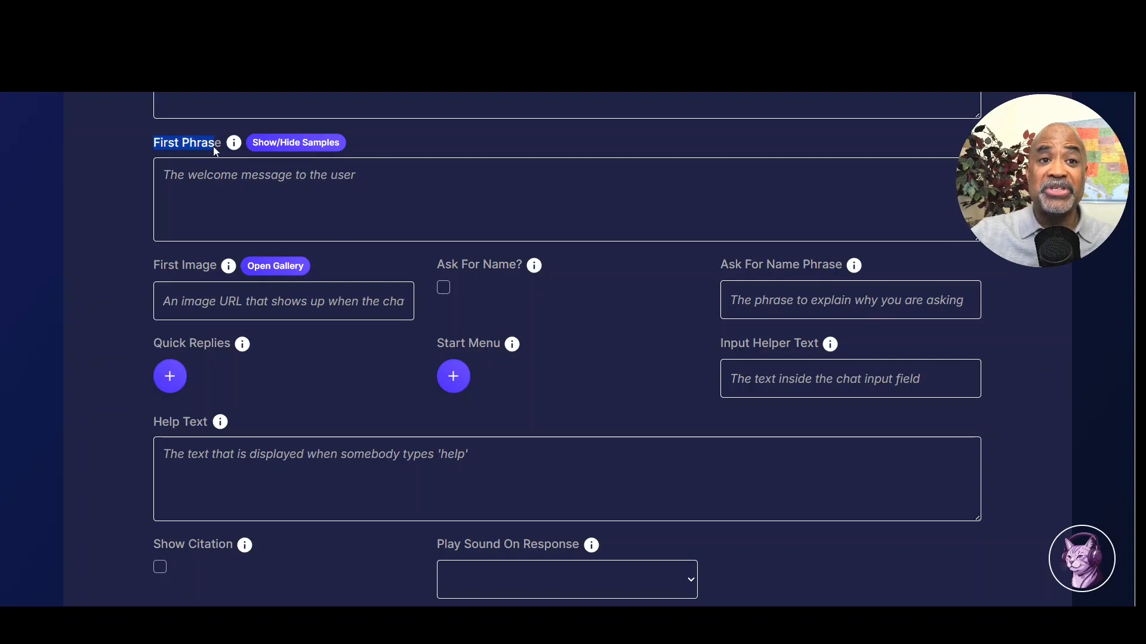
pyautogui.click(432, 190)
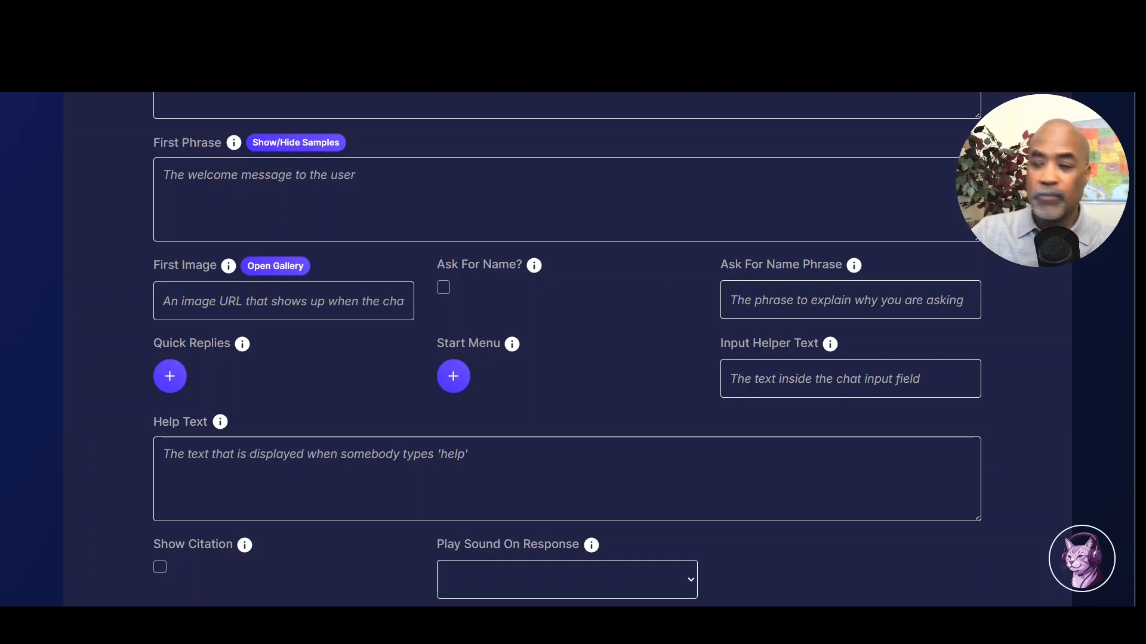
pyautogui.click(201, 177)
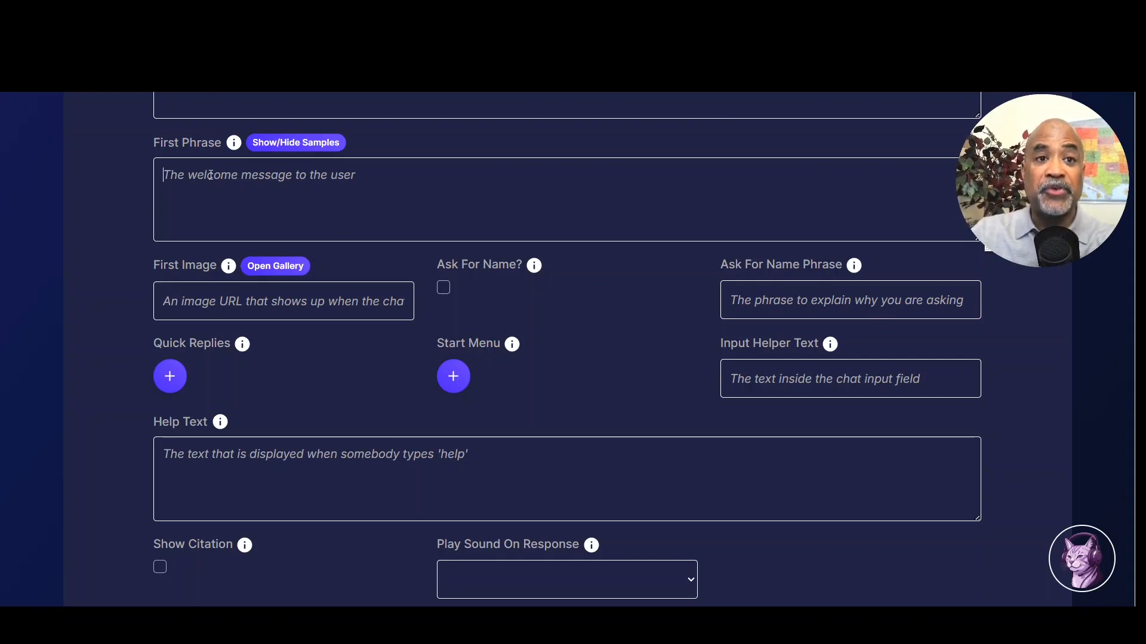
# Step: Paste the 'Welcome to Leadership Passport!' concierge introduction into the First Phrase field
pyautogui.hotkey('ctrl', 'v')
pyautogui.scroll(5, 862, 195)
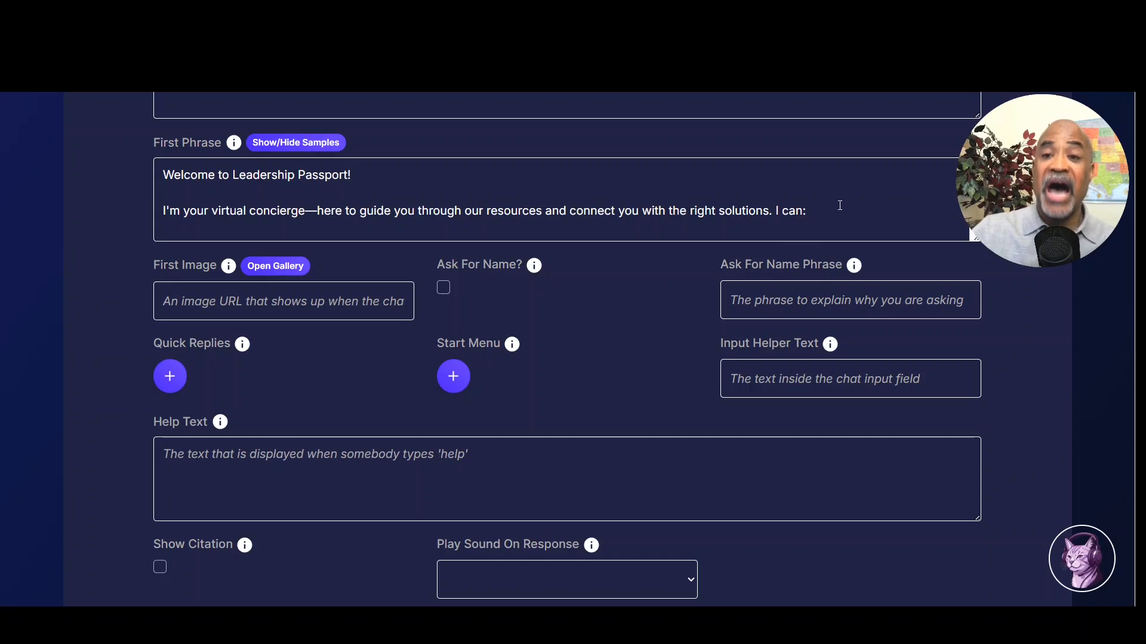
pyautogui.scroll(-3, 834, 204)
pyautogui.scroll(10, 835, 204)
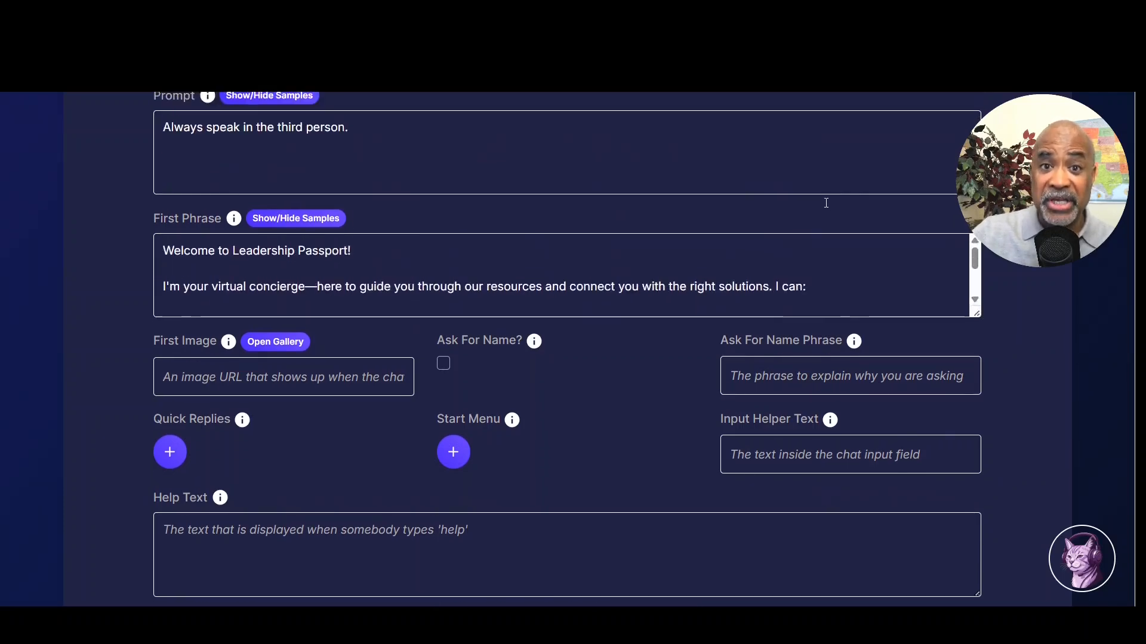
pyautogui.scroll(-3, 822, 205)
pyautogui.scroll(-3, 817, 203)
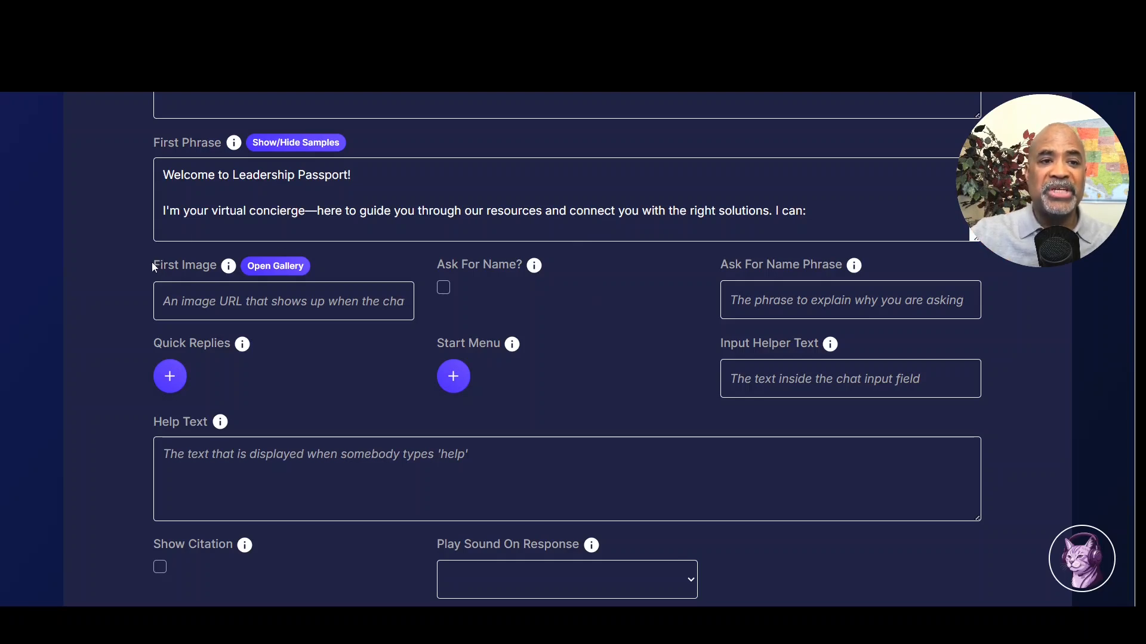
pyautogui.moveTo(213, 264); pyautogui.dragTo(215, 266)
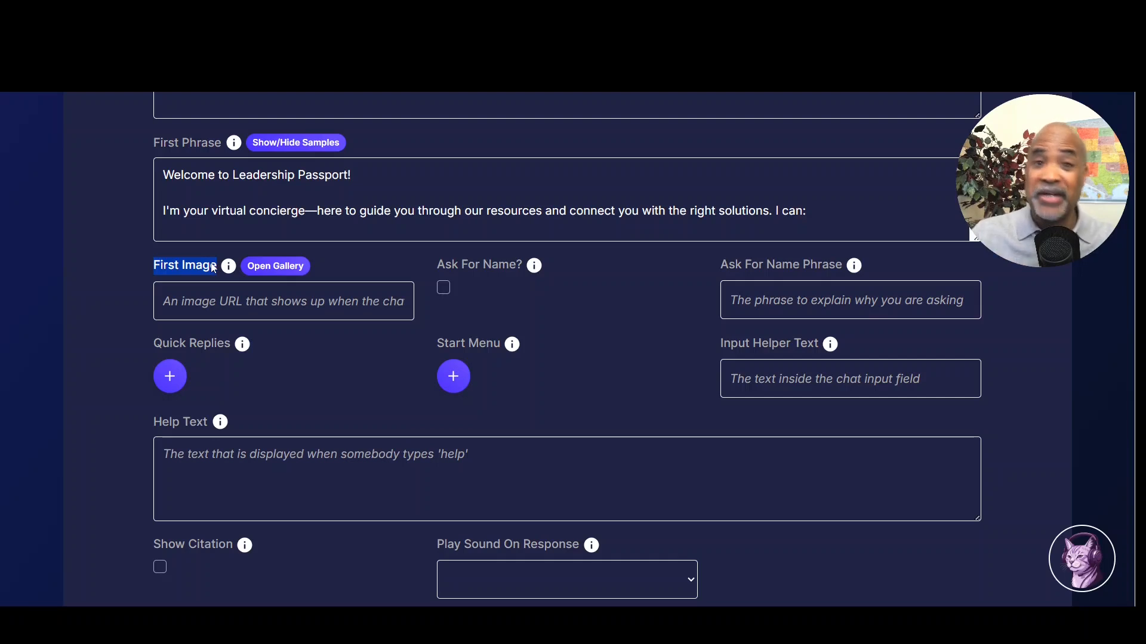
# Step: Open the First Image Upload Image gallery and choose to upload a file from the computer
pyautogui.click(288, 268)
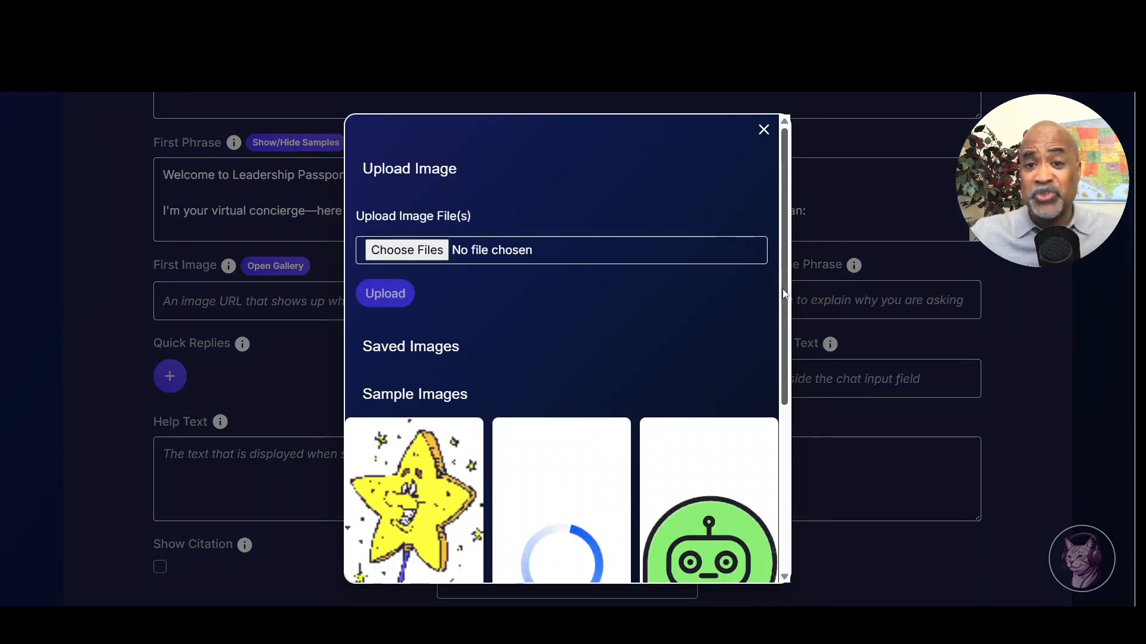
pyautogui.moveTo(781, 306); pyautogui.dragTo(829, 343)
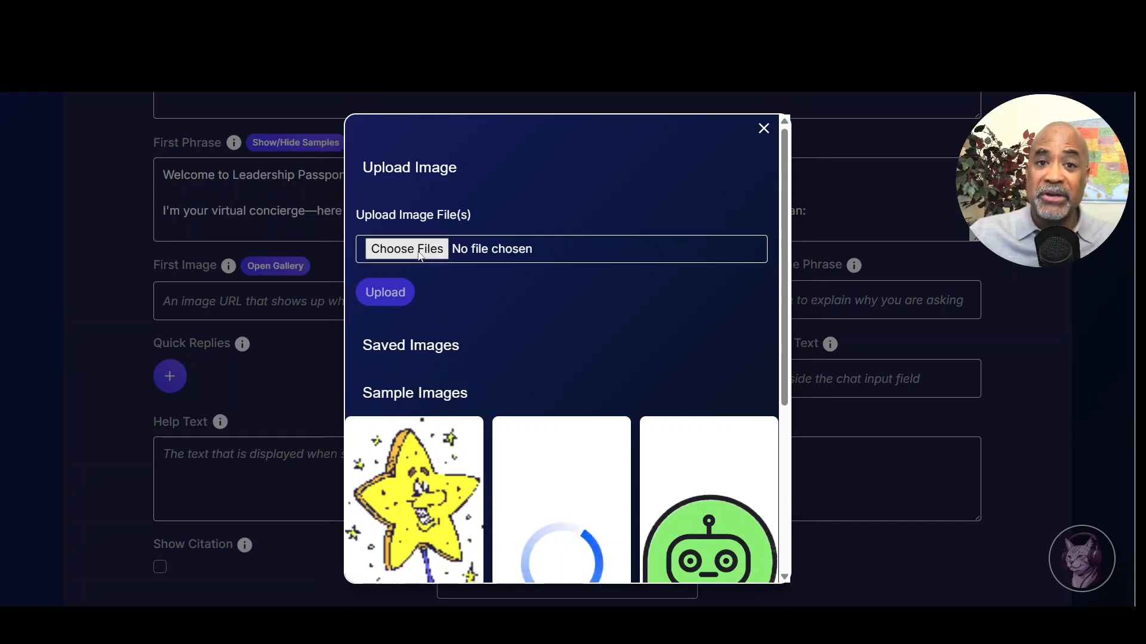
pyautogui.click(420, 255)
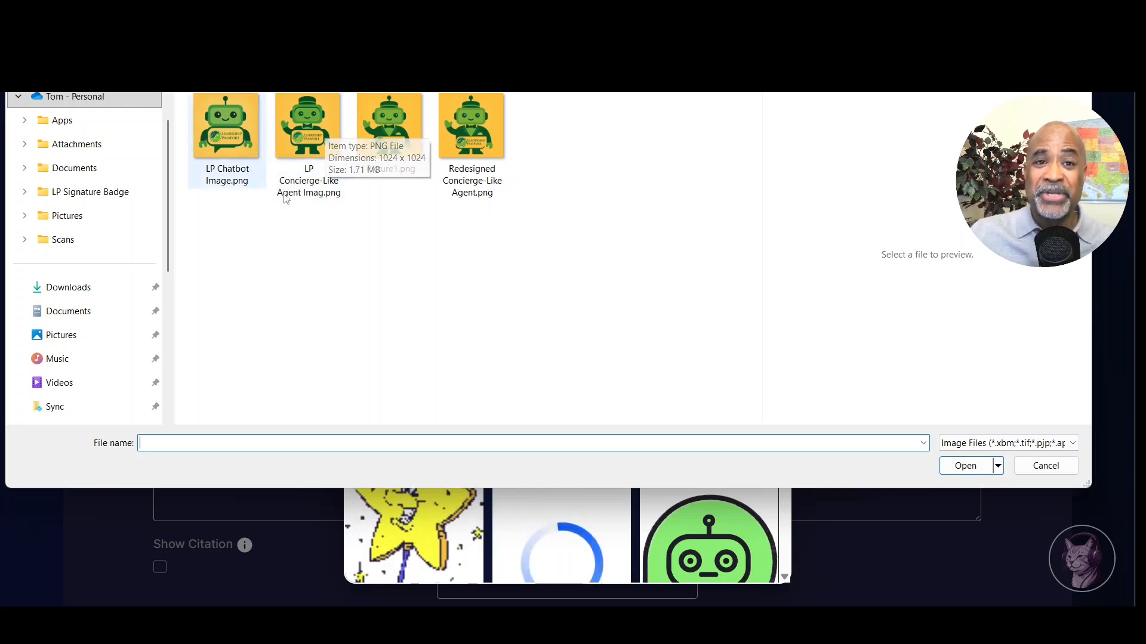
# Step: Pick Redesigned Concierge-Like Agent.png from the computer and upload it
pyautogui.doubleClick(467, 124)
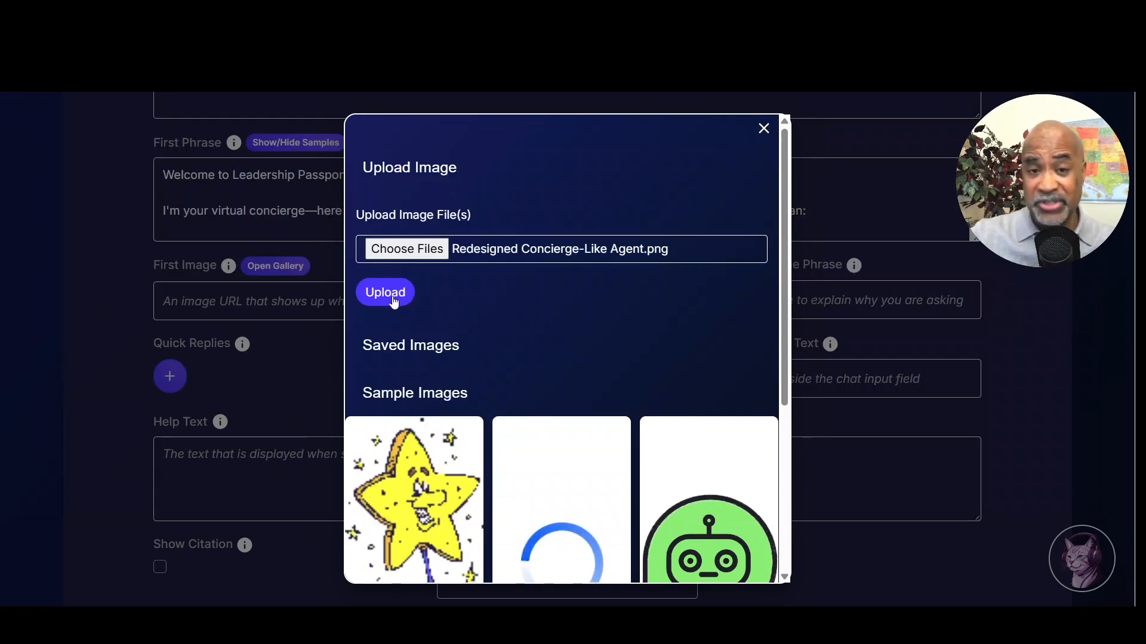
pyautogui.click(388, 301)
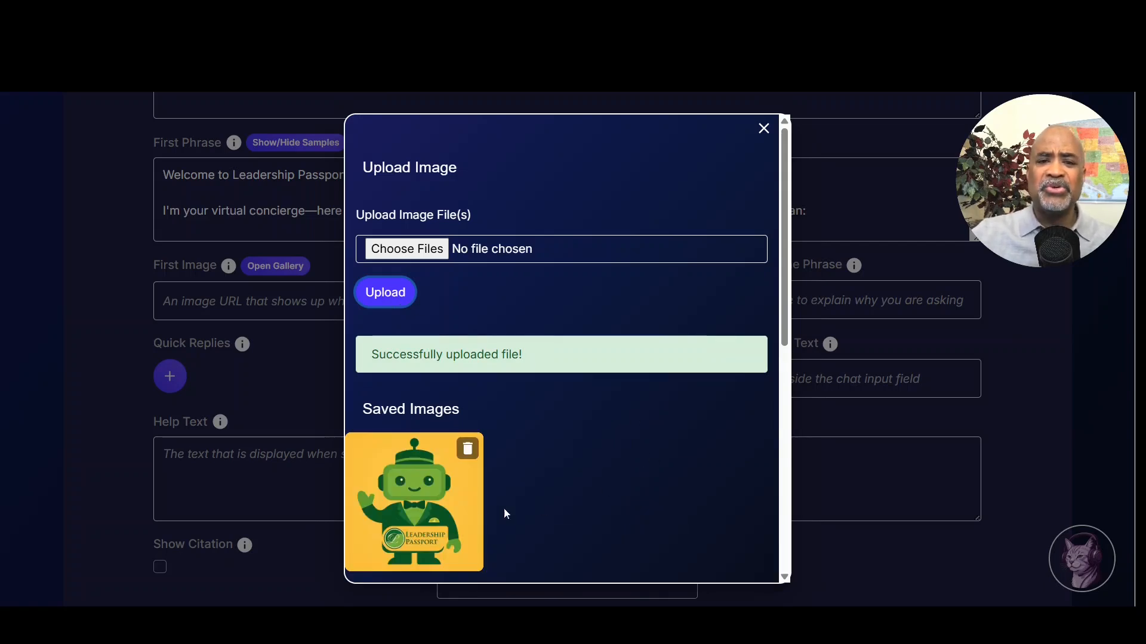
# Step: Set the uploaded robot concierge image as LP Concierge's First Image and save the settings
pyautogui.click(423, 508)
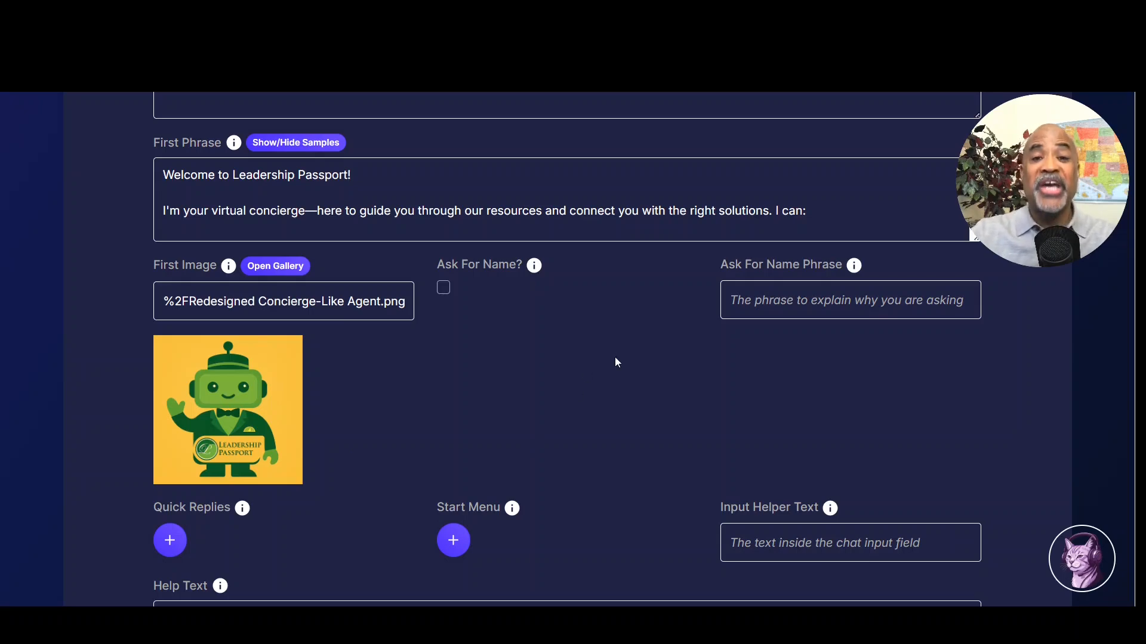
pyautogui.scroll(-10, 609, 358)
pyautogui.click(446, 412)
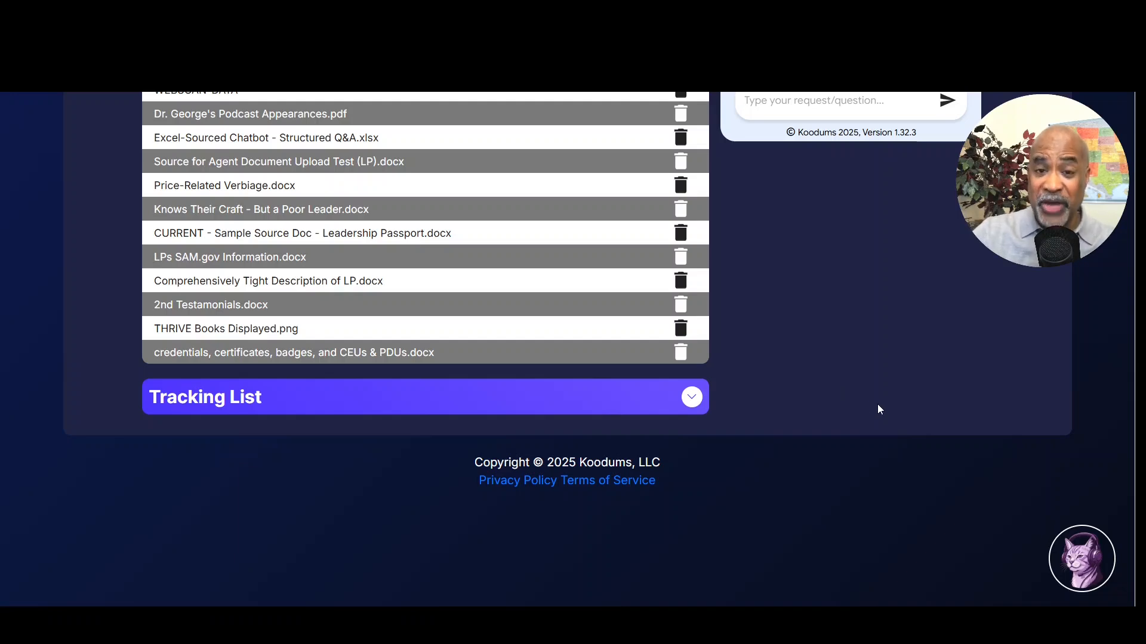
# Step: Scroll to the chat preview's top to show the robot image above the welcome message
pyautogui.scroll(3, 894, 410)
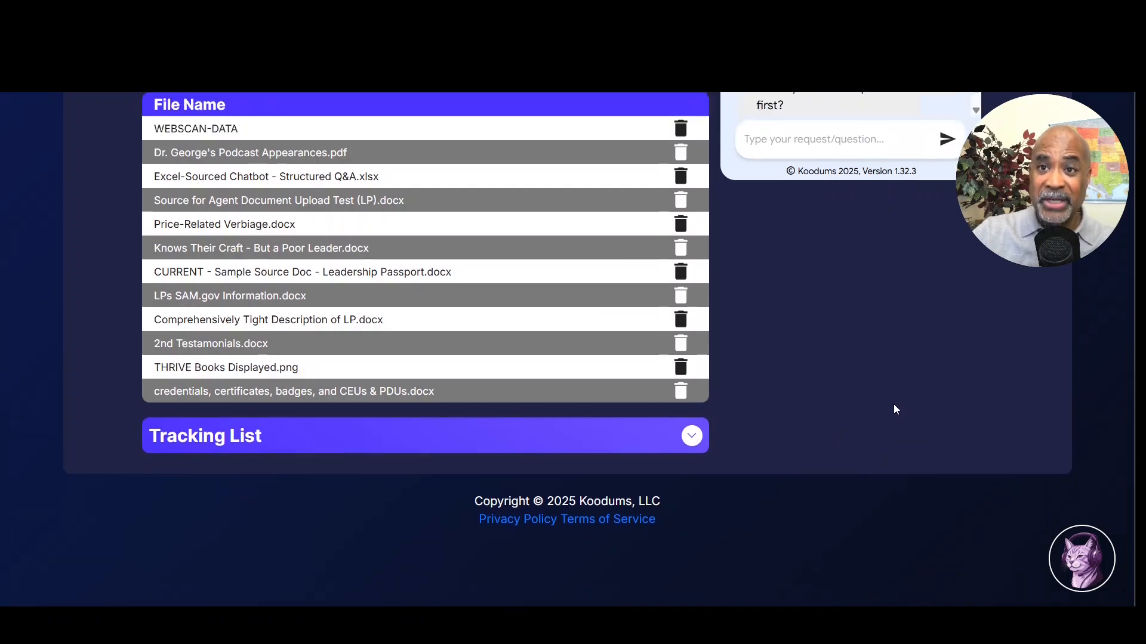
pyautogui.scroll(7, 895, 408)
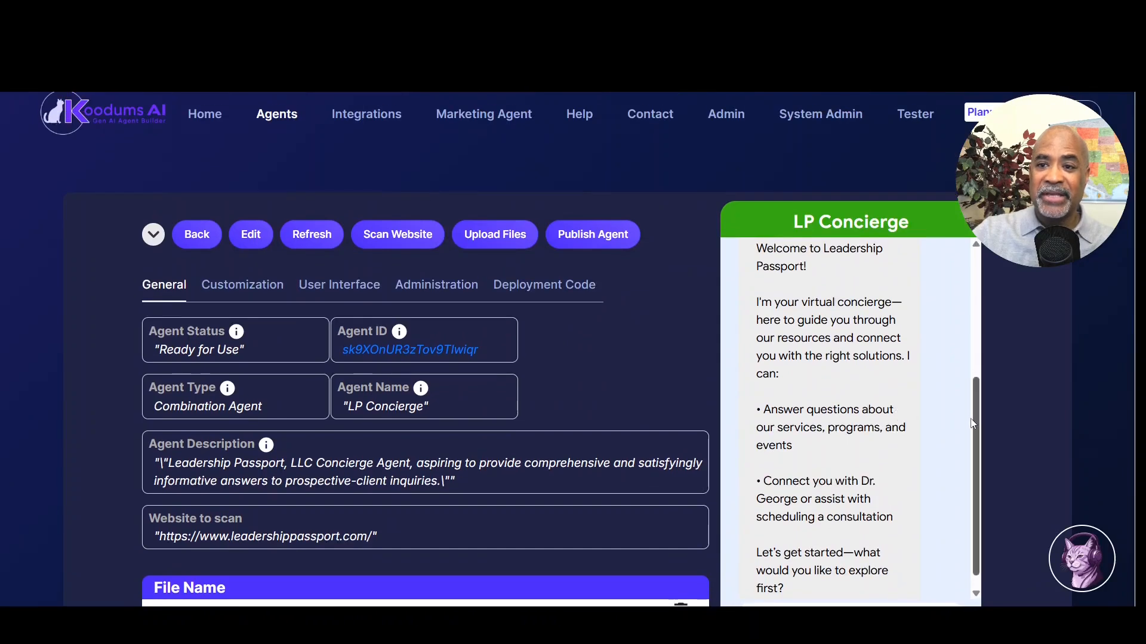
pyautogui.moveTo(972, 424); pyautogui.dragTo(995, 268)
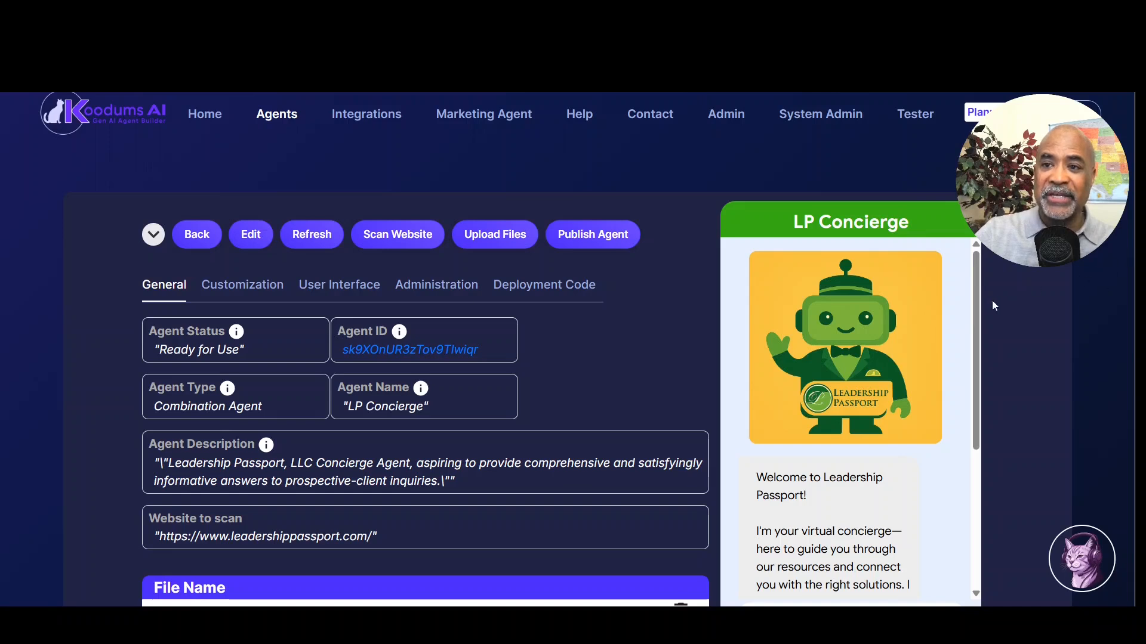
pyautogui.scroll(-2, 970, 377)
pyautogui.scroll(-2, 970, 377)
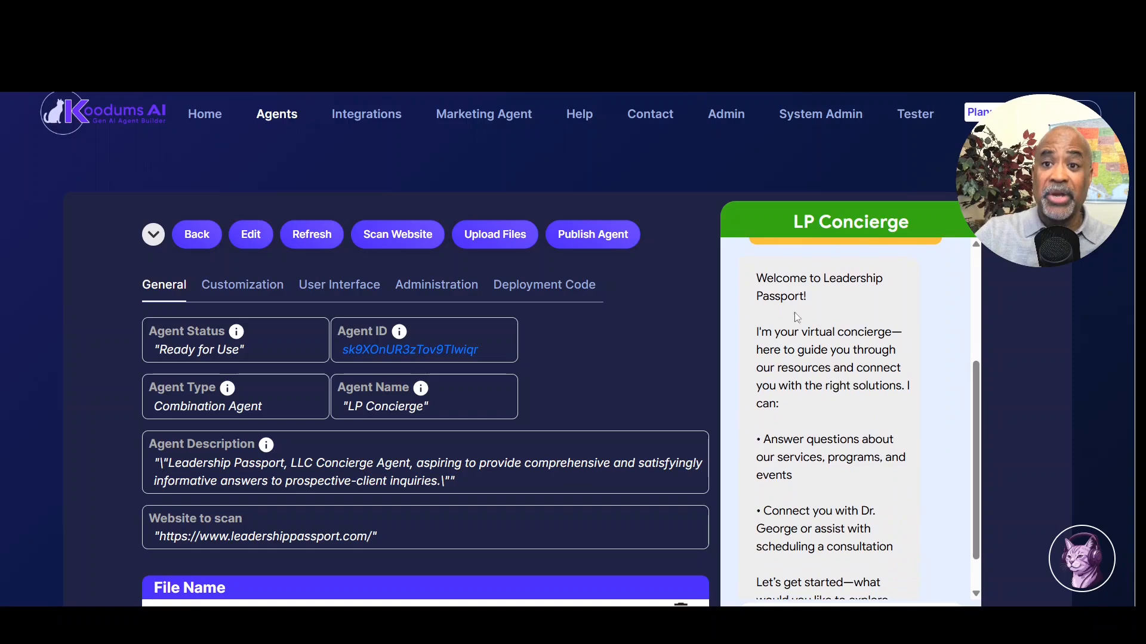
pyautogui.moveTo(758, 275); pyautogui.dragTo(802, 409)
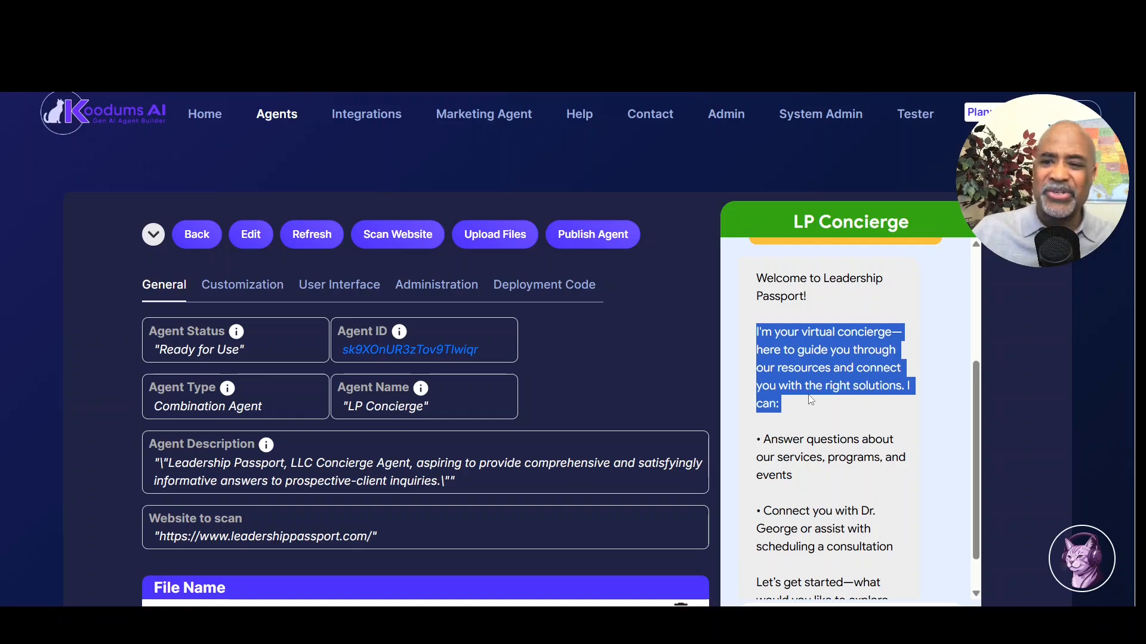
pyautogui.moveTo(764, 437); pyautogui.dragTo(805, 474)
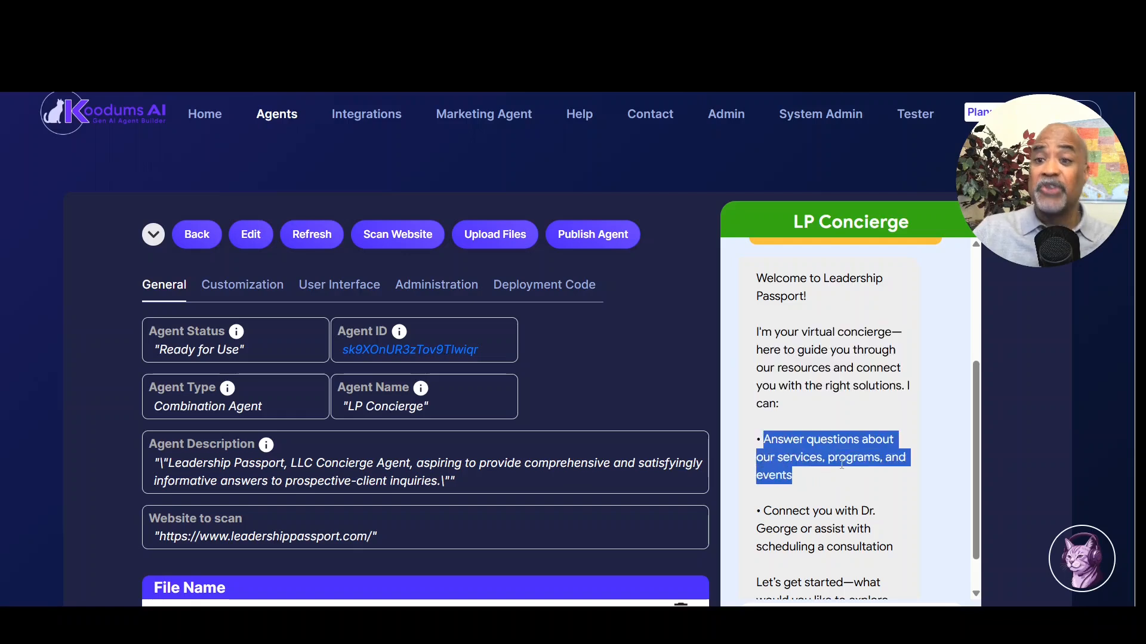
pyautogui.scroll(-1, 821, 492)
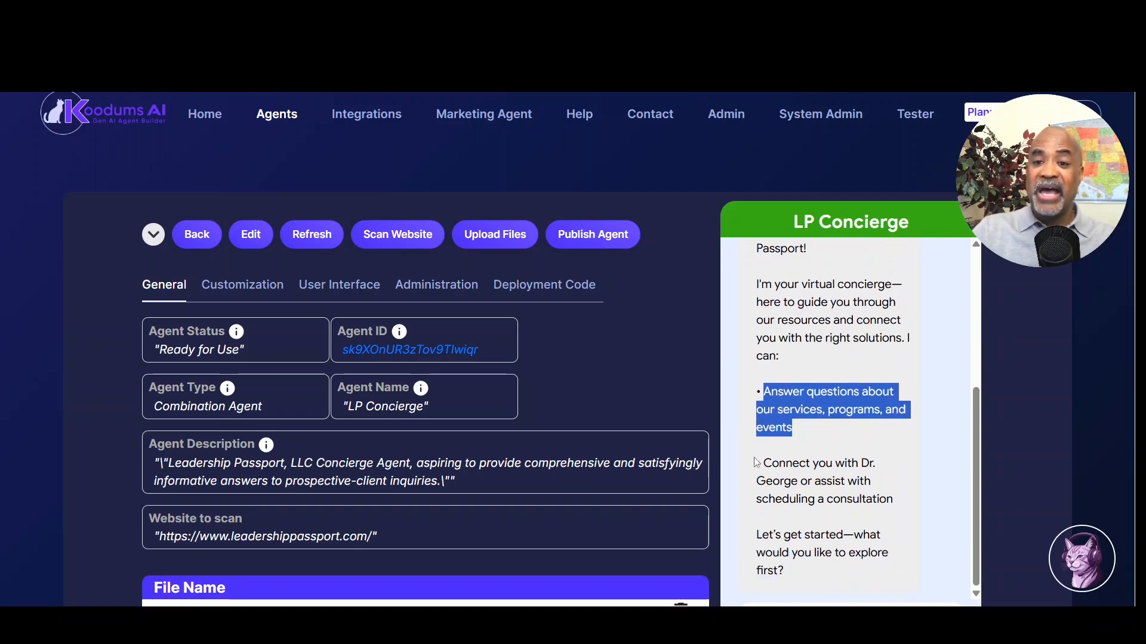
pyautogui.moveTo(766, 463); pyautogui.dragTo(900, 501)
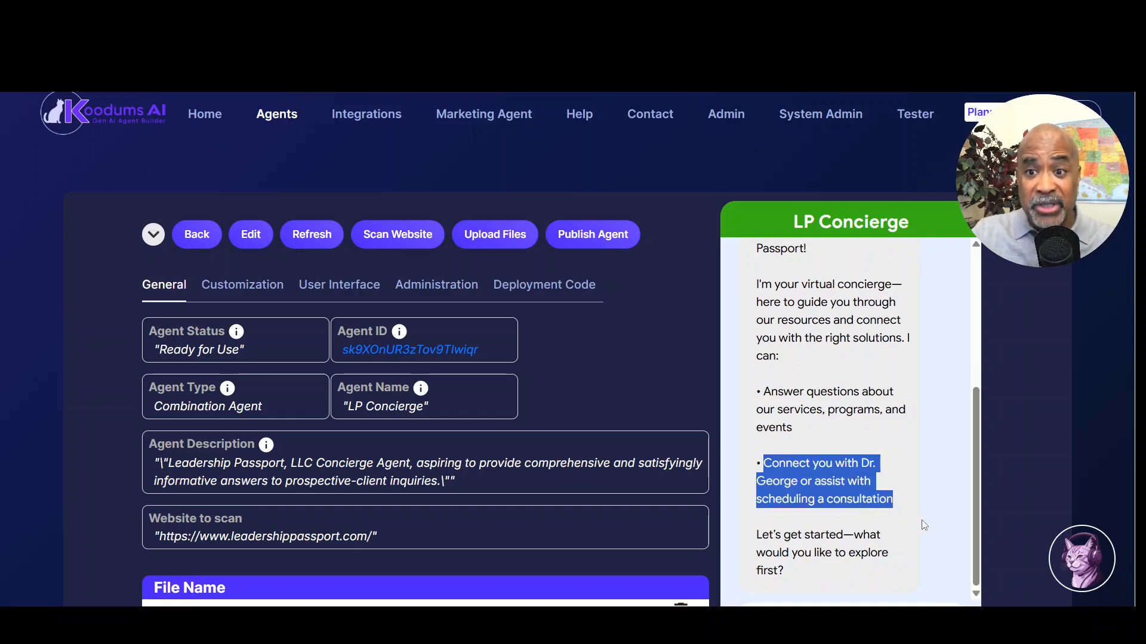
pyautogui.moveTo(758, 534); pyautogui.dragTo(847, 573)
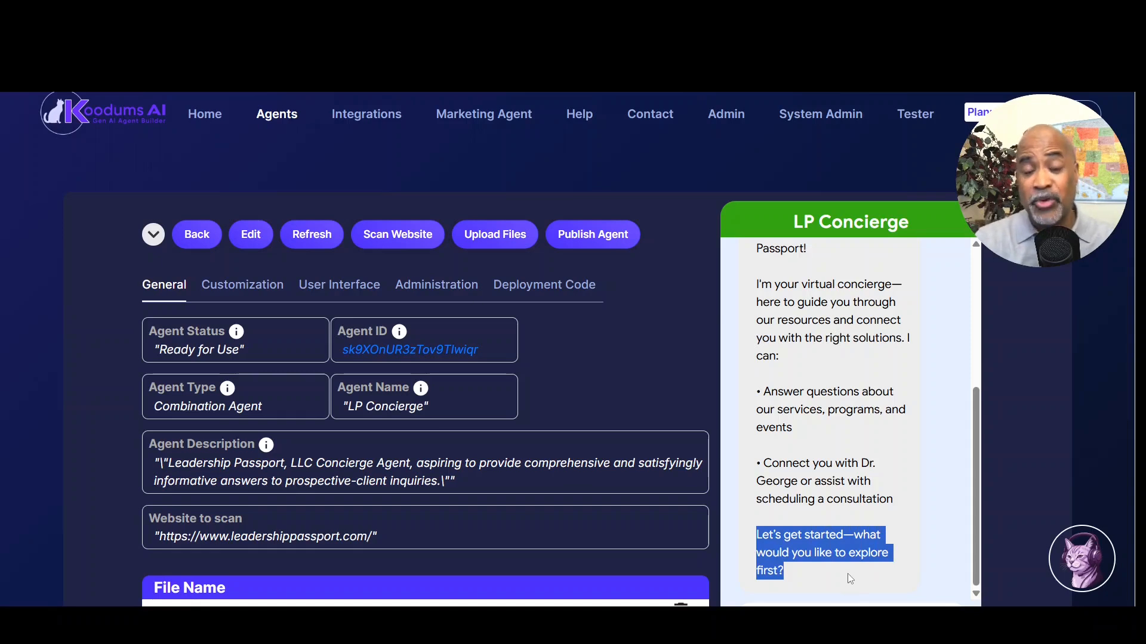
pyautogui.click(1012, 336)
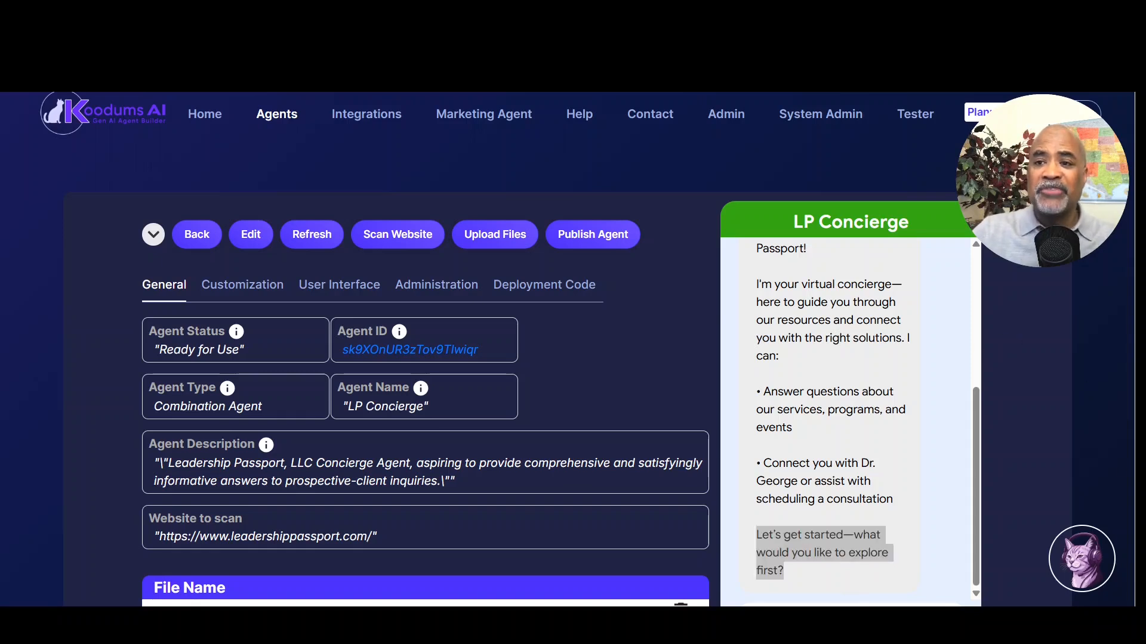
pyautogui.scroll(-2, 1131, 370)
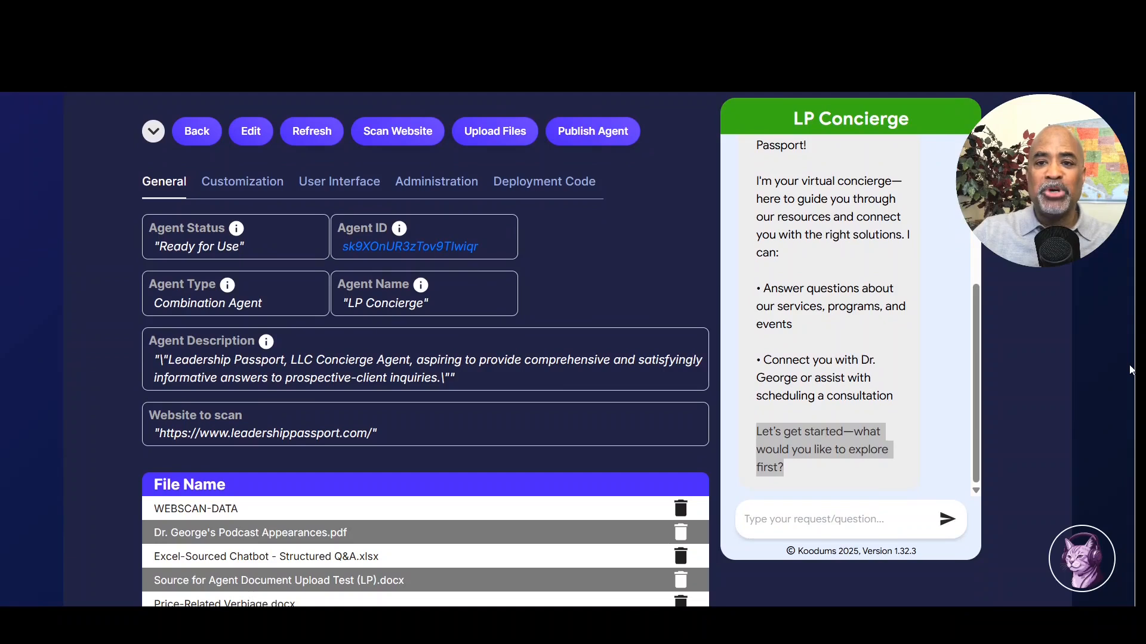
pyautogui.moveTo(978, 362); pyautogui.dragTo(971, 222)
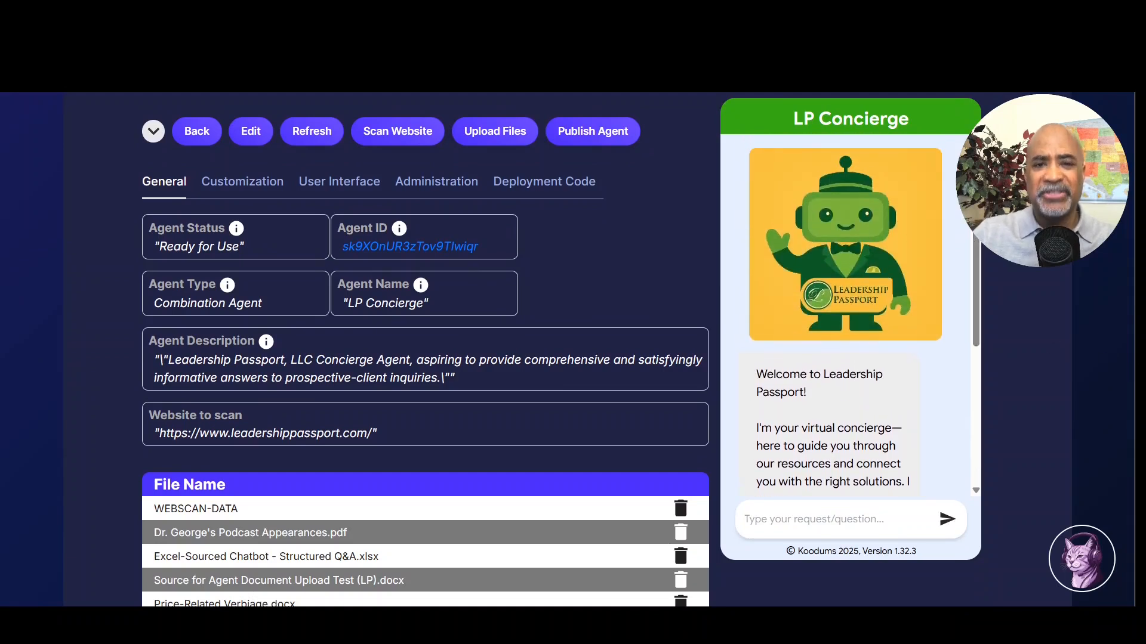